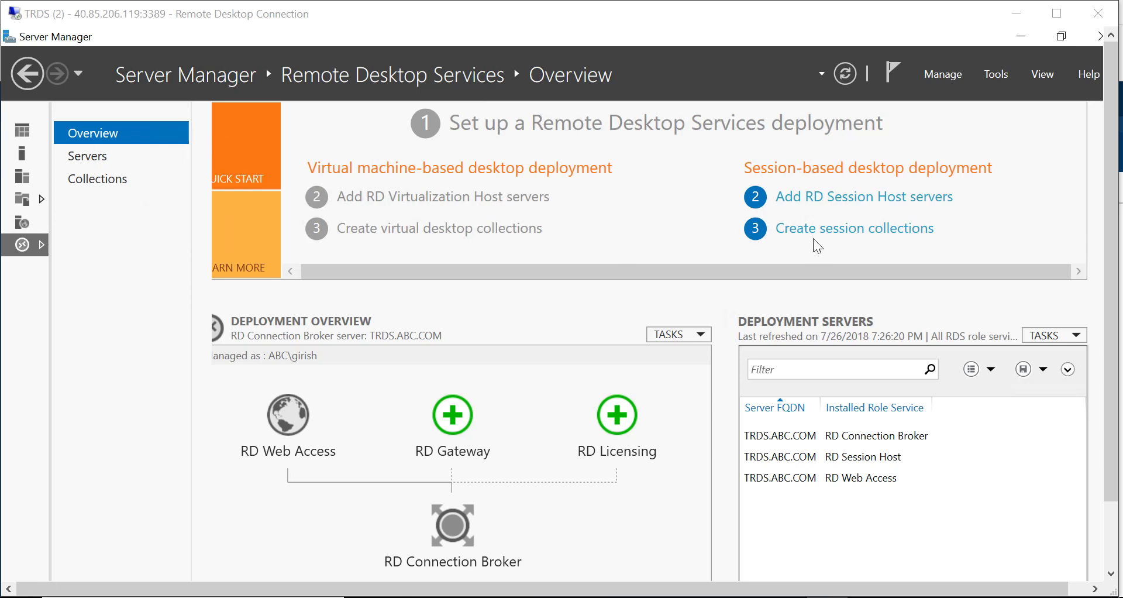
Launch the Create Collection wizard, reposition it to be fully visible, and pass the introduction page.
left_click(840, 230)
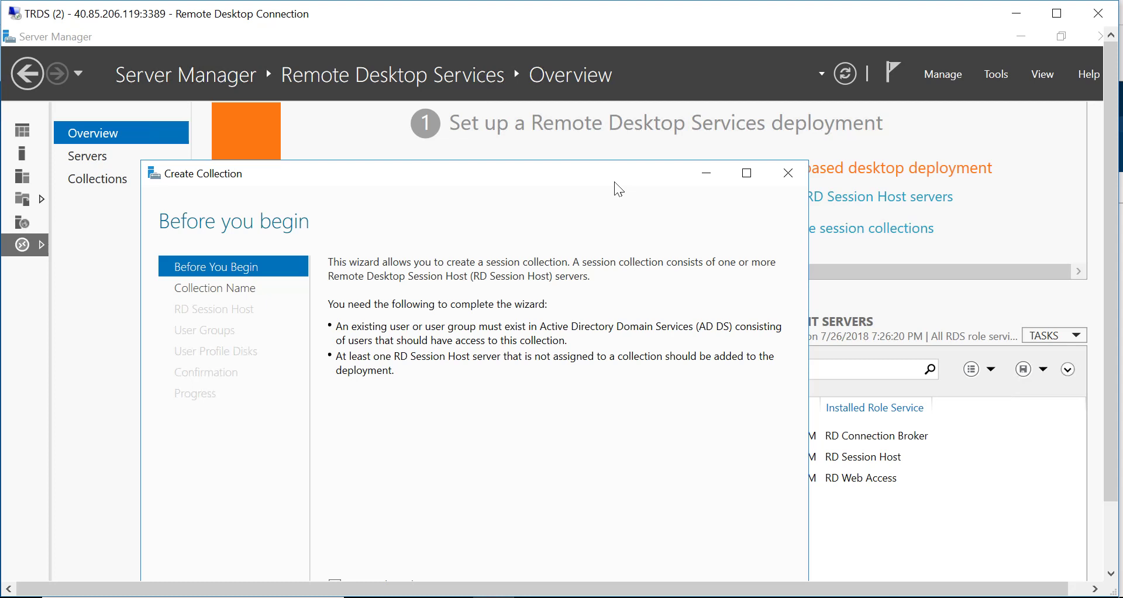
left_click_drag(615, 183, 719, 50)
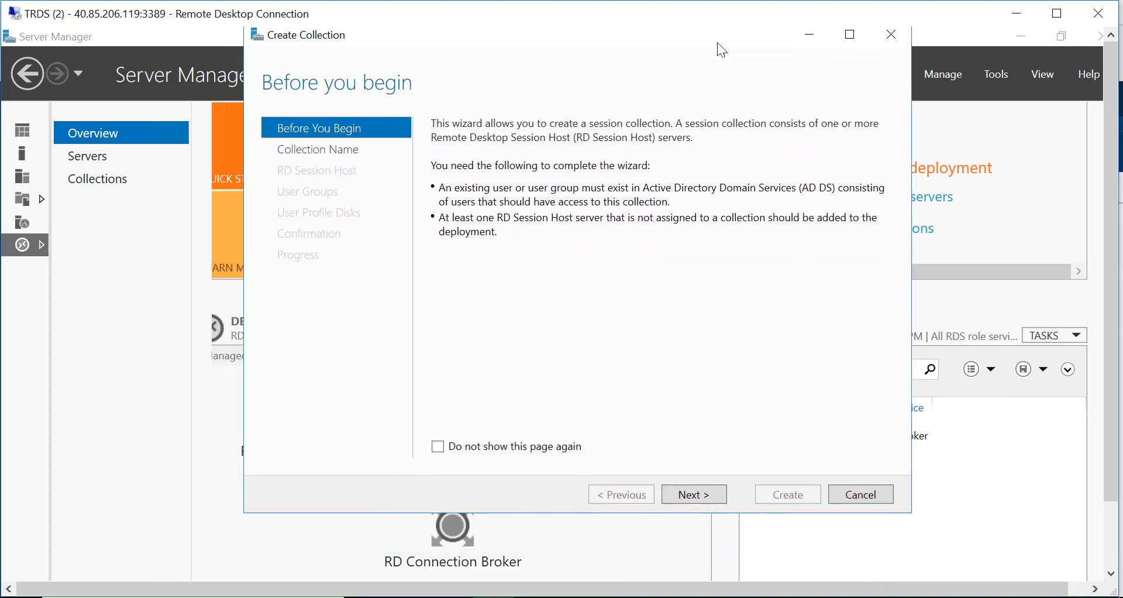
left_click(694, 496)
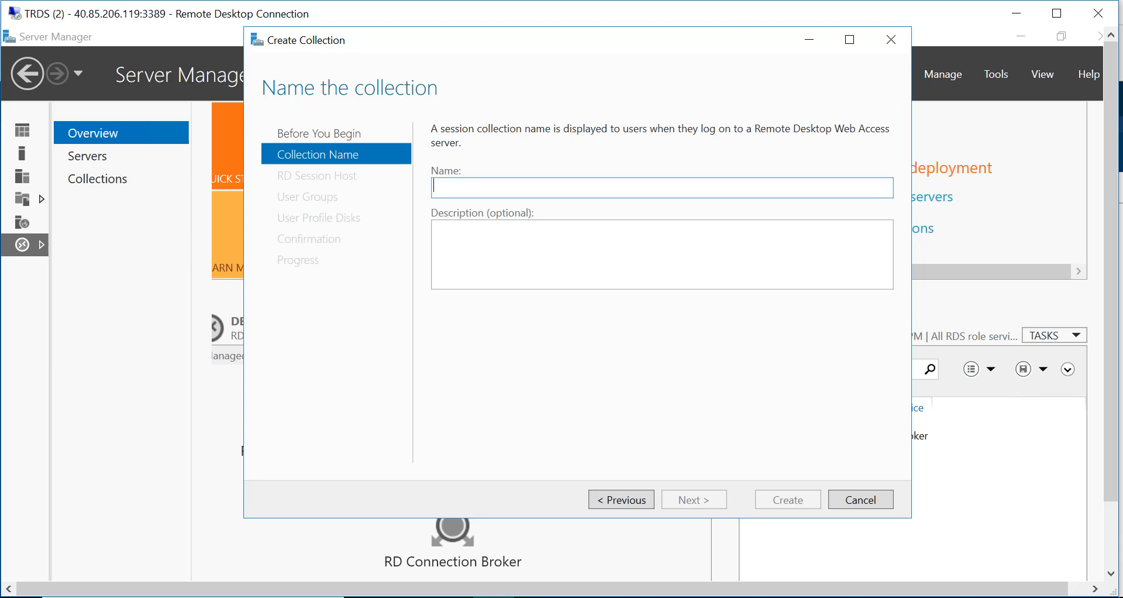
Enter MY CORP APP as the session collection name.
type("m")
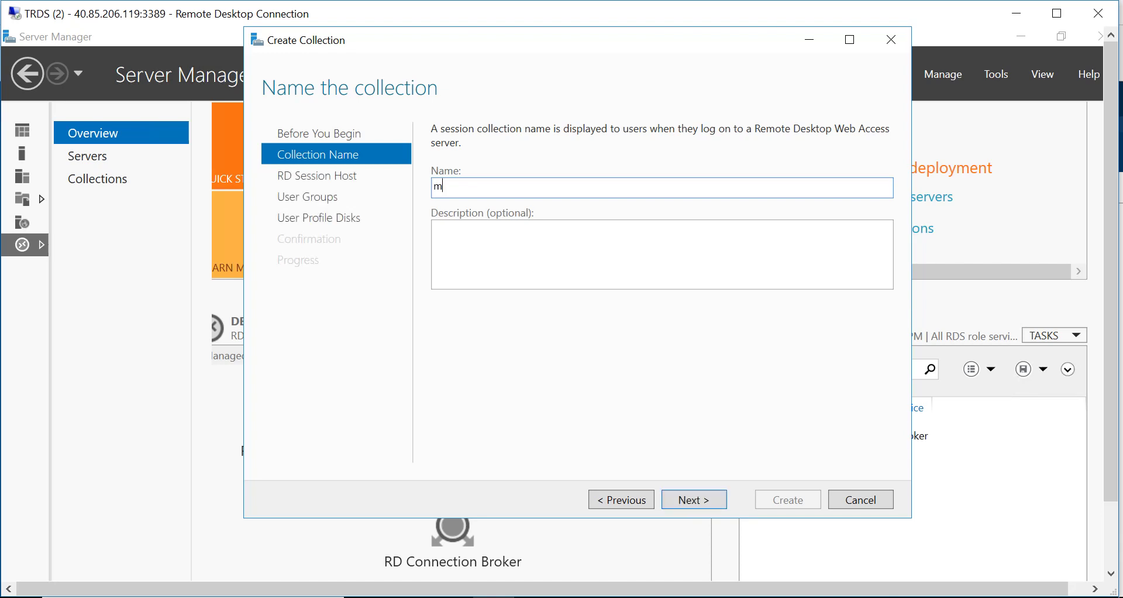
type("y")
key("BackSpace")
key("BackSpace")
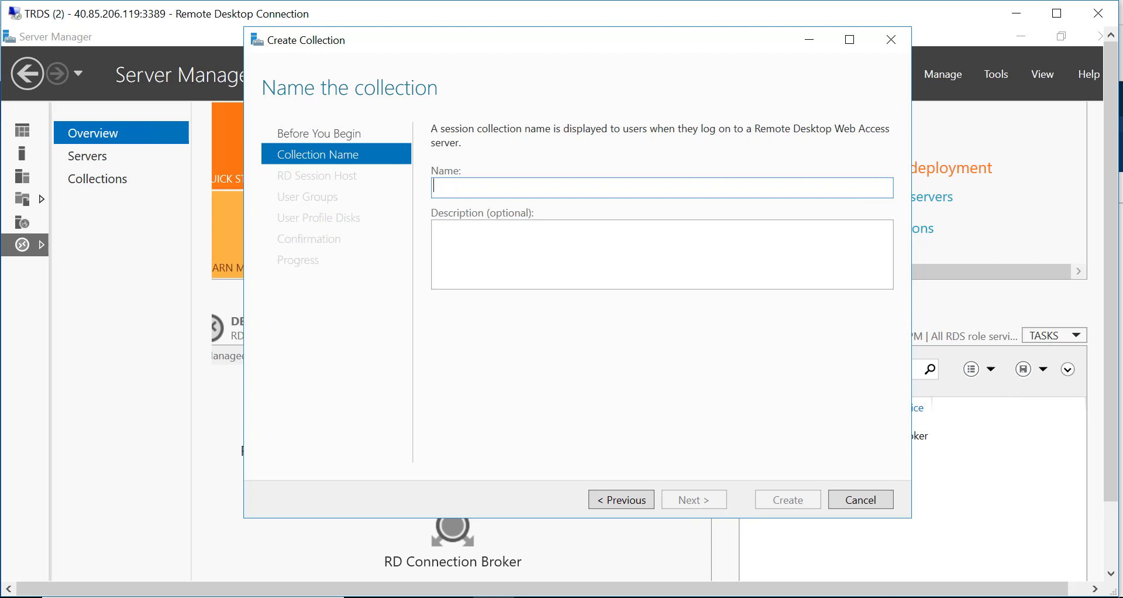
type("my")
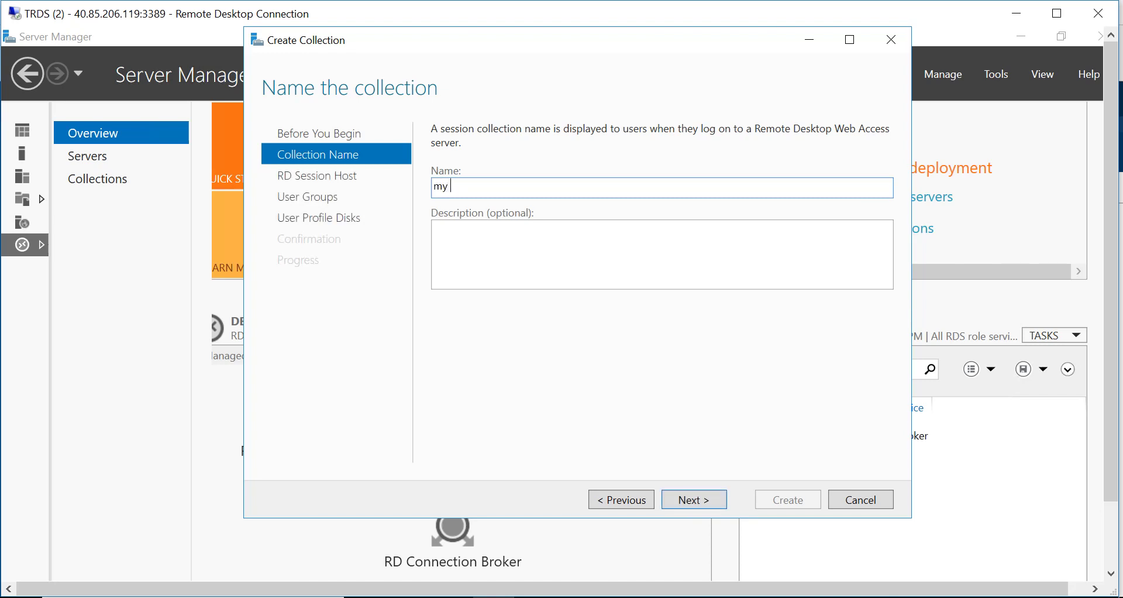
key("BackSpace")
key("BackSpace")
key("BackSpace")
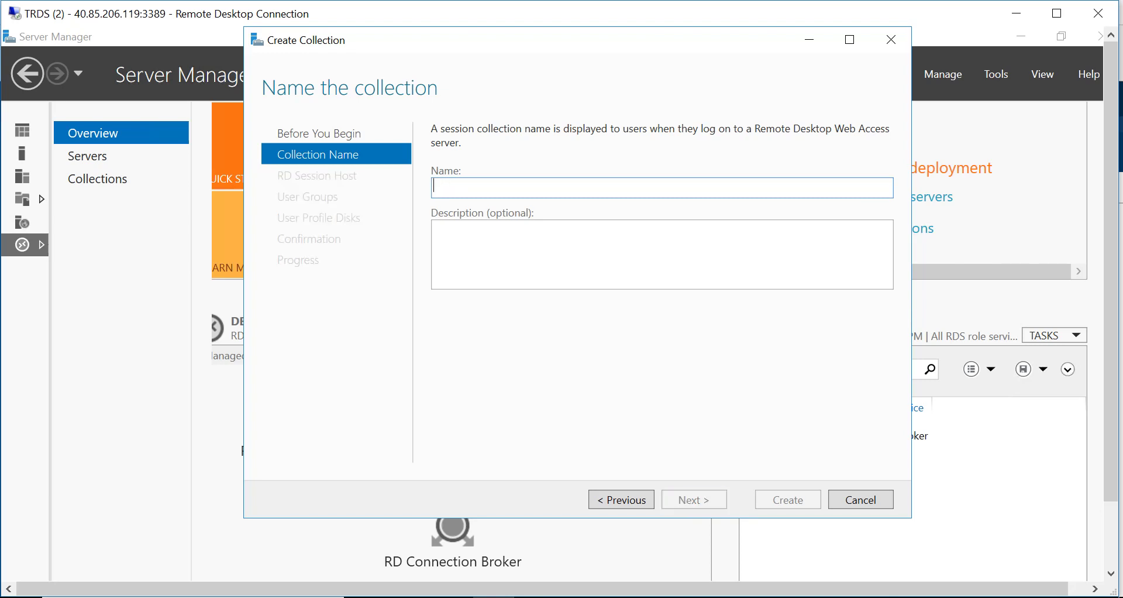
type("m")
key("BackSpace")
type("MY")
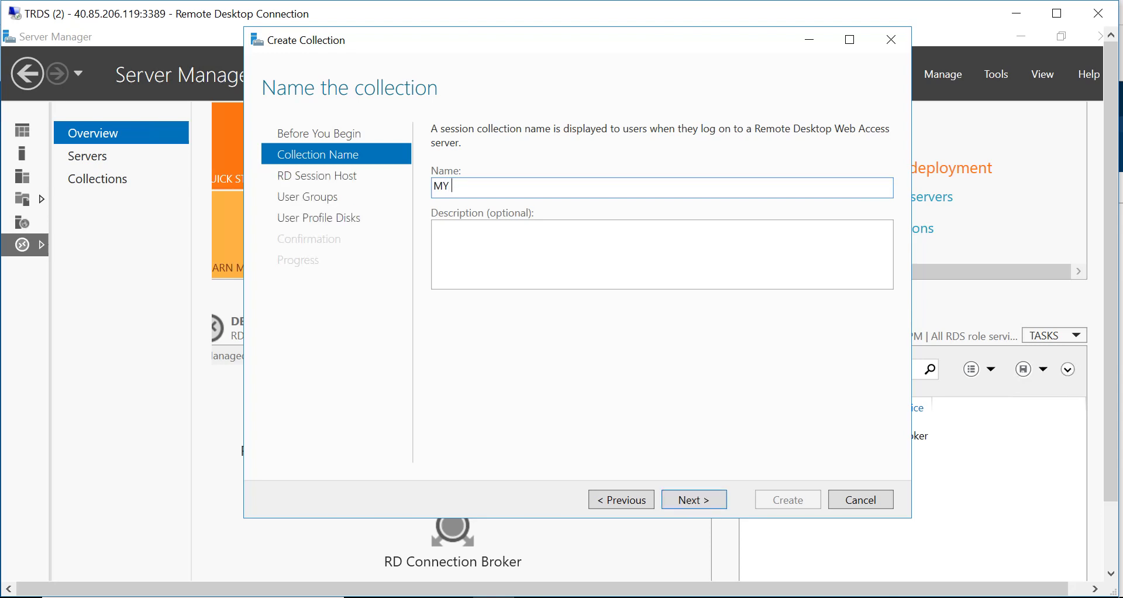
type(" CORP APP")
Add TRDS.ABC.COM as session host, keep ABC\Domain Users, and disable user profile disks.
left_click(698, 503)
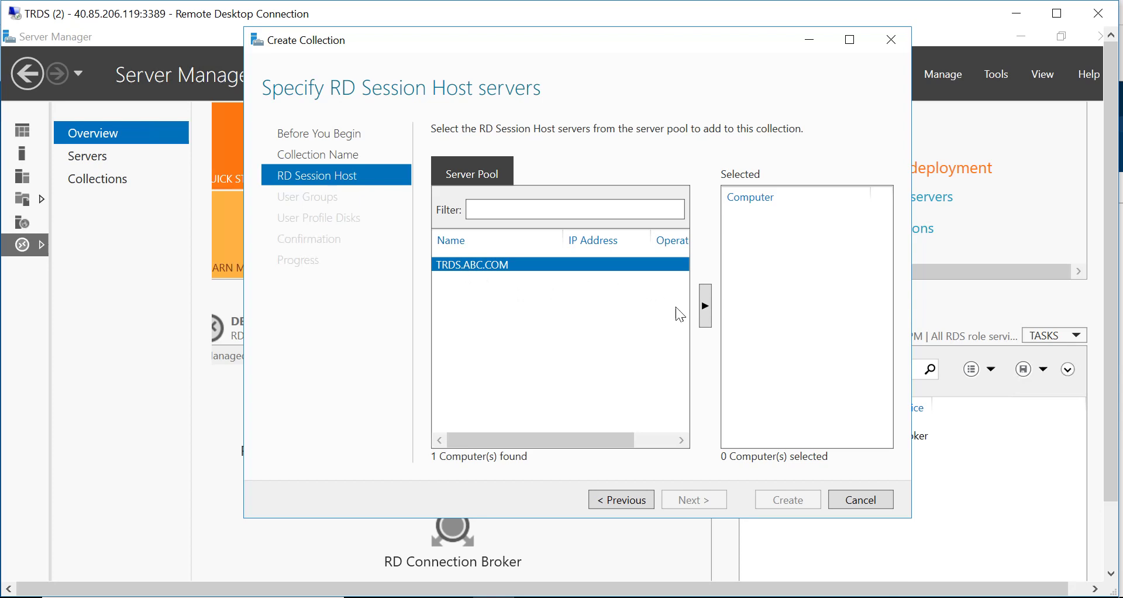
left_click(706, 311)
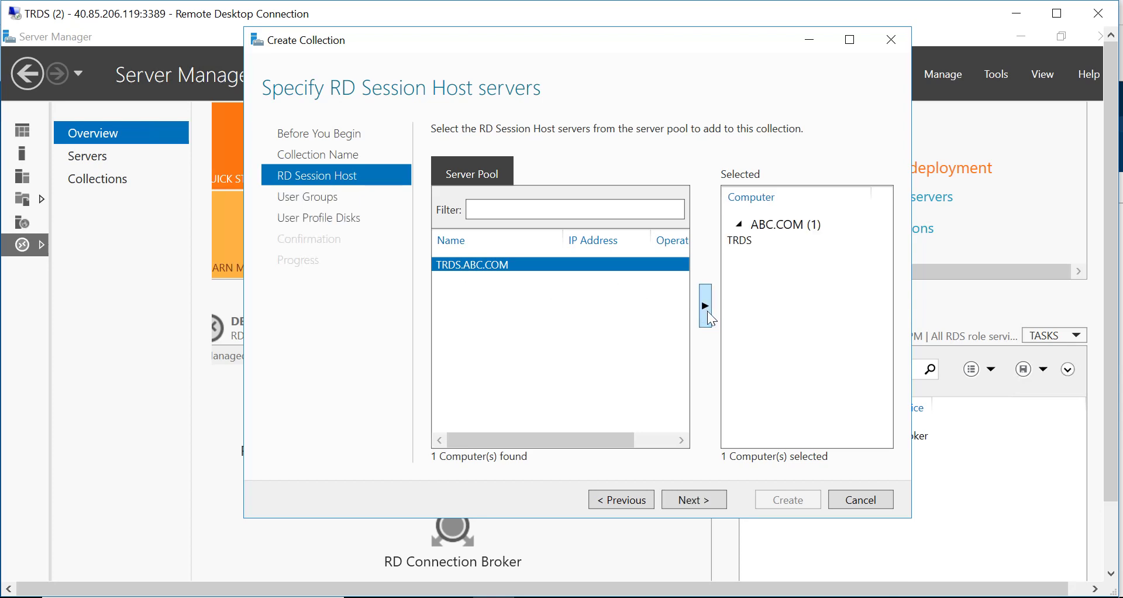
left_click(706, 503)
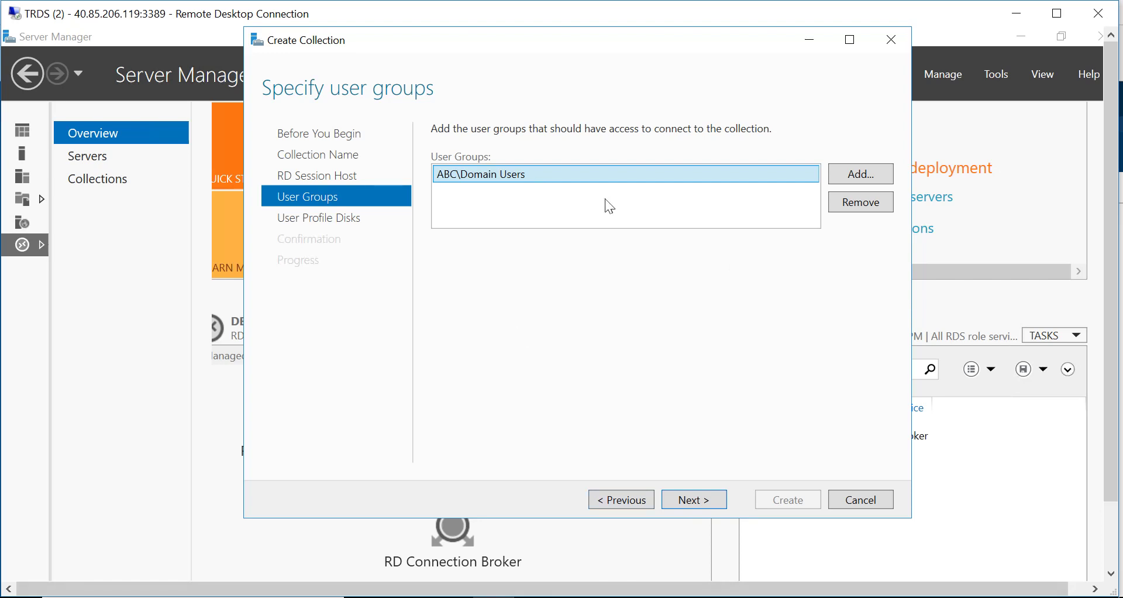
left_click(703, 501)
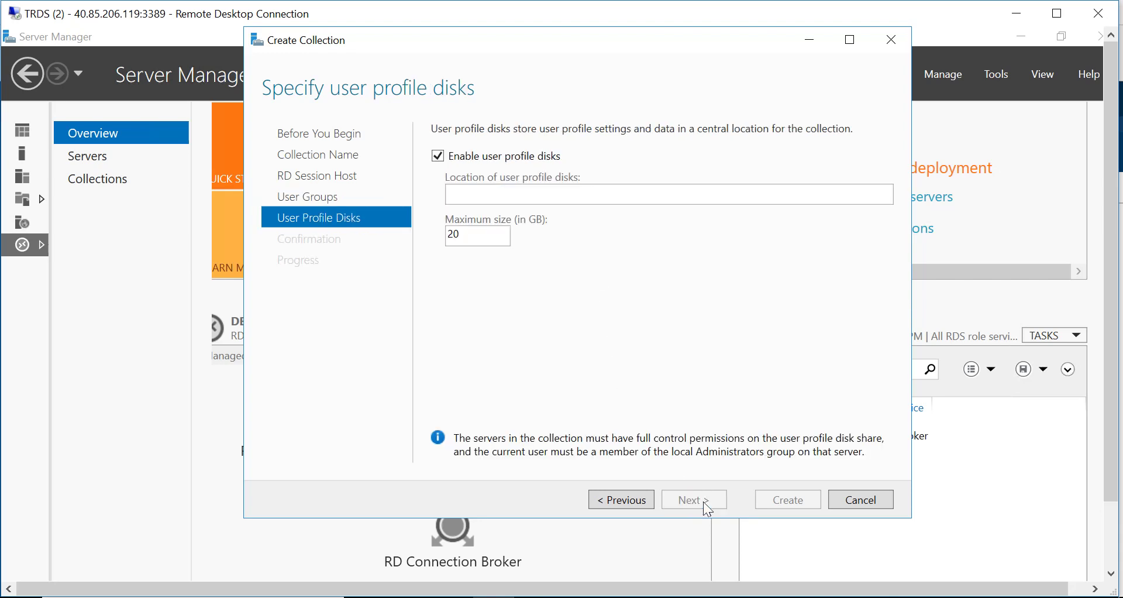
left_click(439, 157)
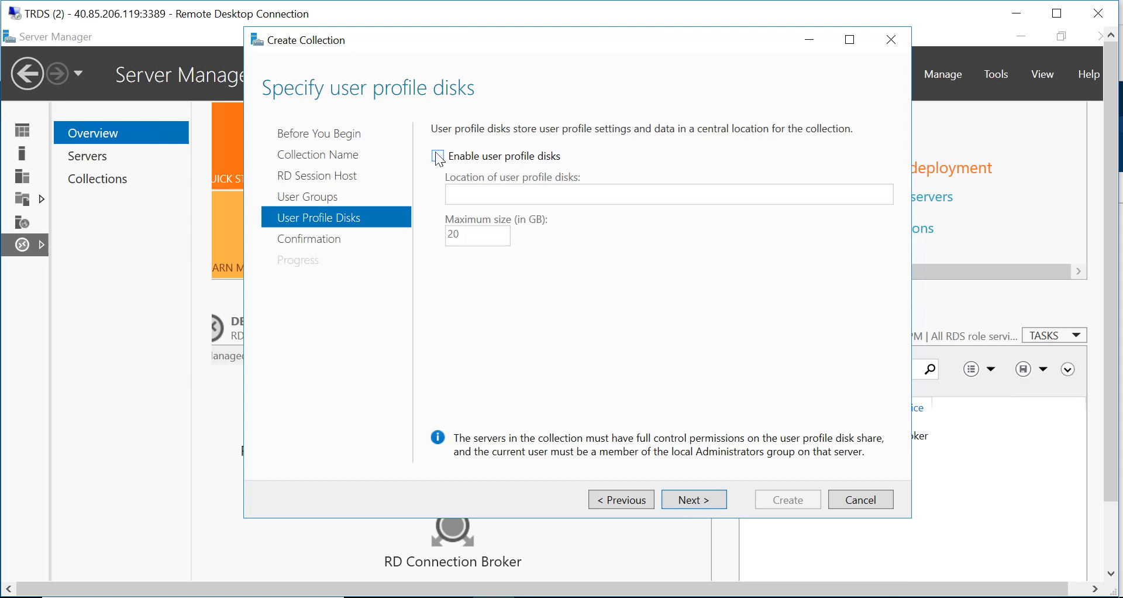
left_click(714, 504)
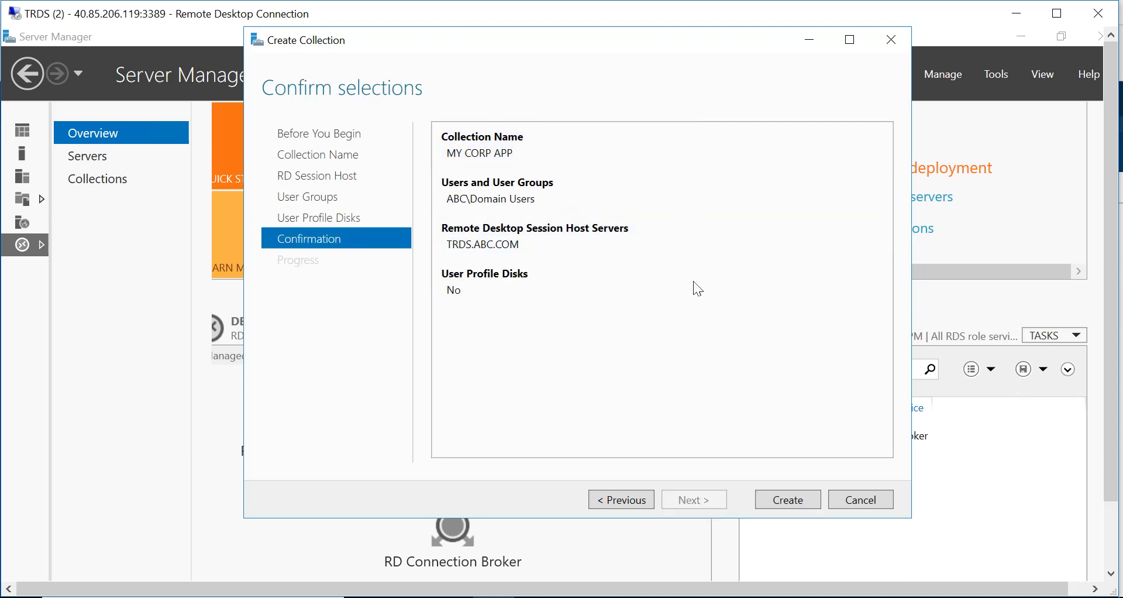
Create the MY CORP APP collection and close the wizard once both tasks succeed.
left_click(783, 498)
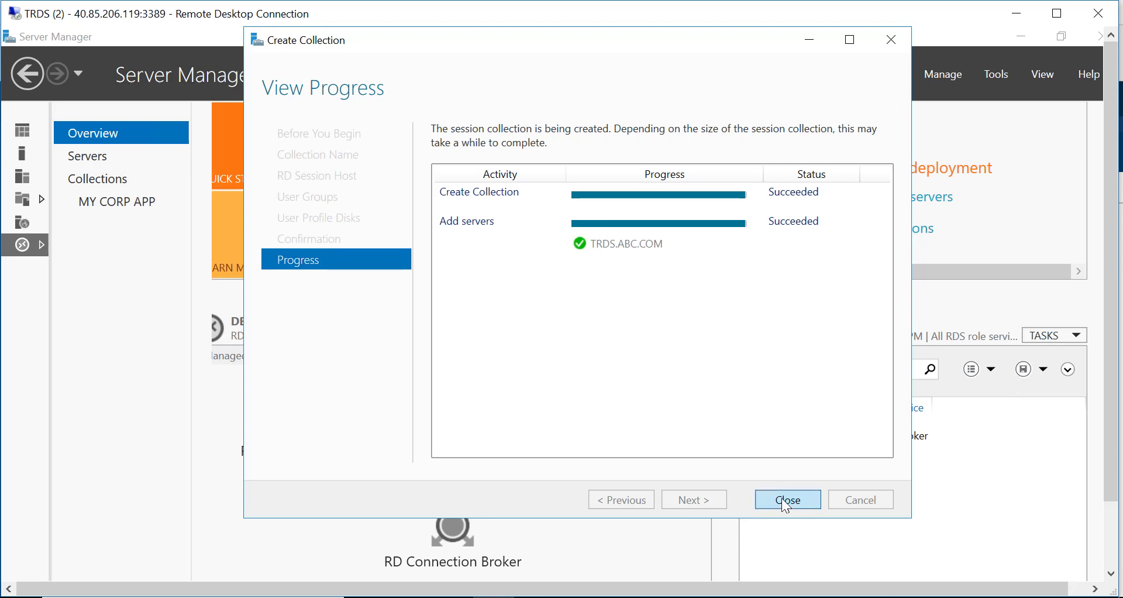
left_click(785, 500)
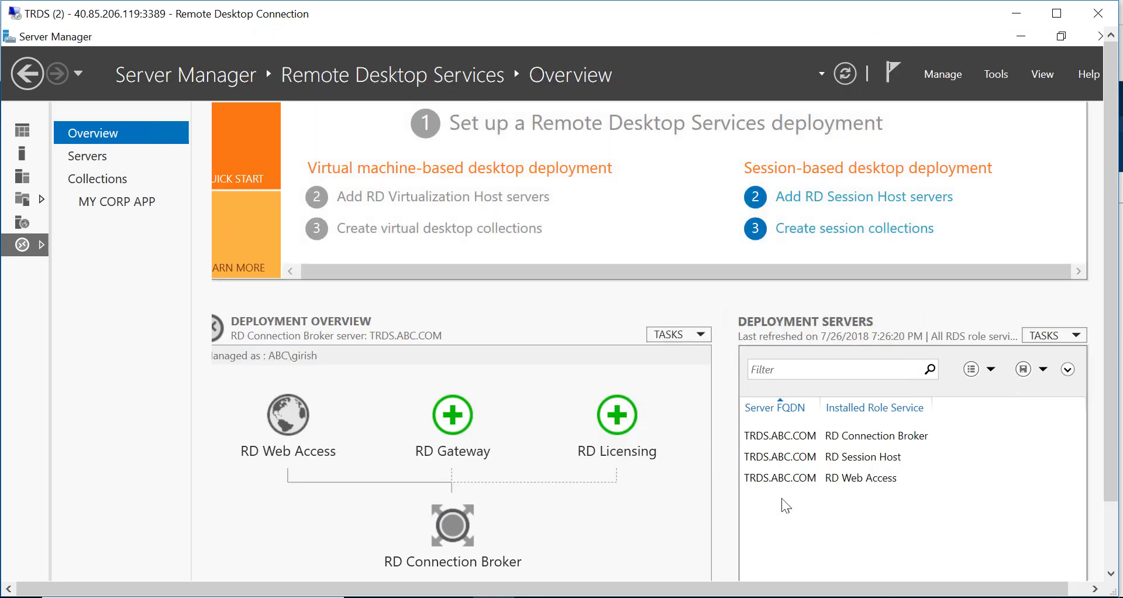
From the MY CORP APP collection page, launch Publish RemoteApp Programs via the RemoteApp TASKS menu.
left_click(131, 206)
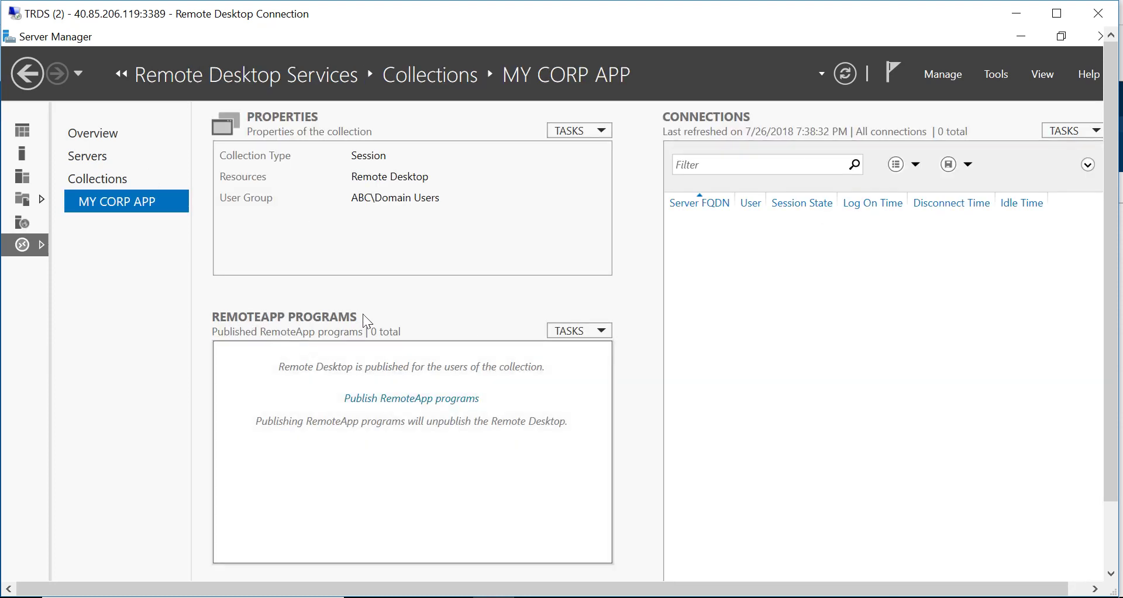
left_click(601, 335)
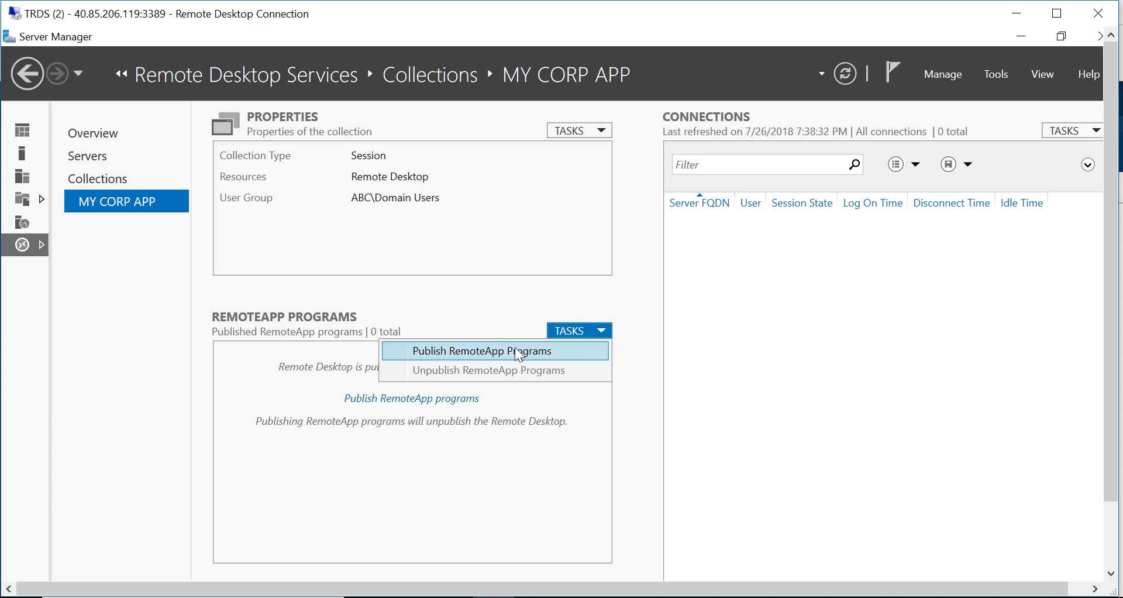
left_click(514, 350)
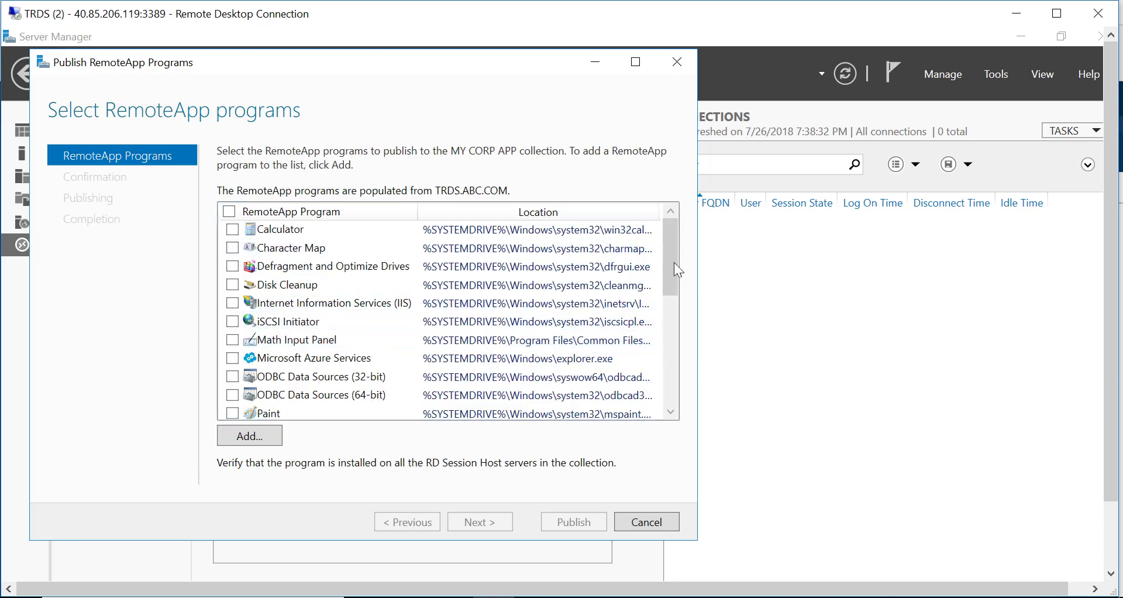
Check Calculator, Disk Cleanup, Paint and Task Manager and continue to the Confirmation page.
mouse_move(672, 262)
left_mouse_down()
mouse_move(668, 305)
mouse_move(671, 248)
left_mouse_up()
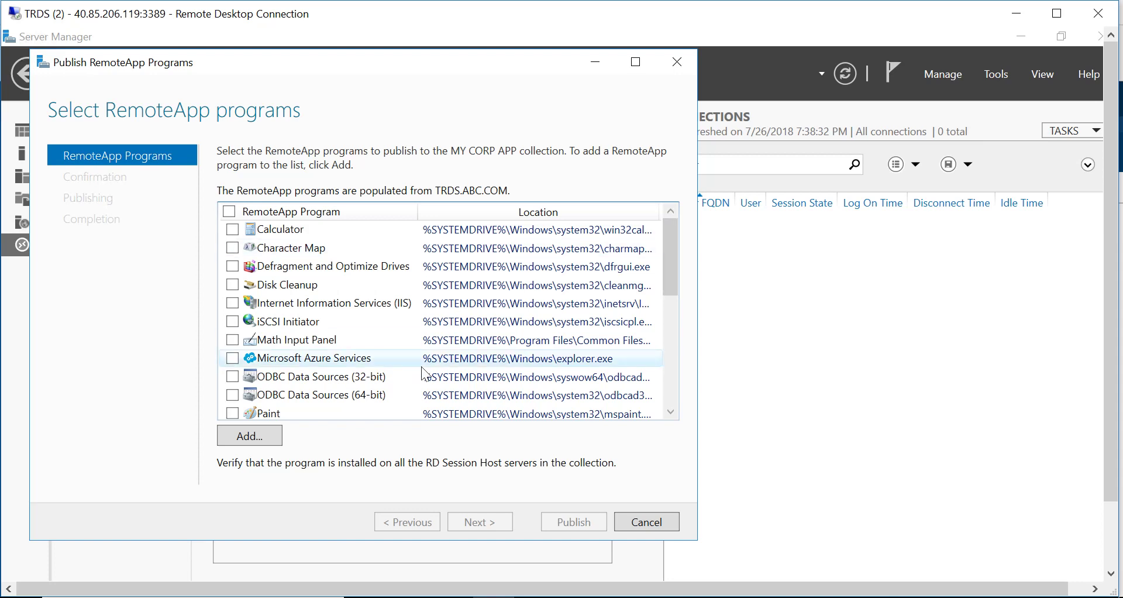
left_click(233, 230)
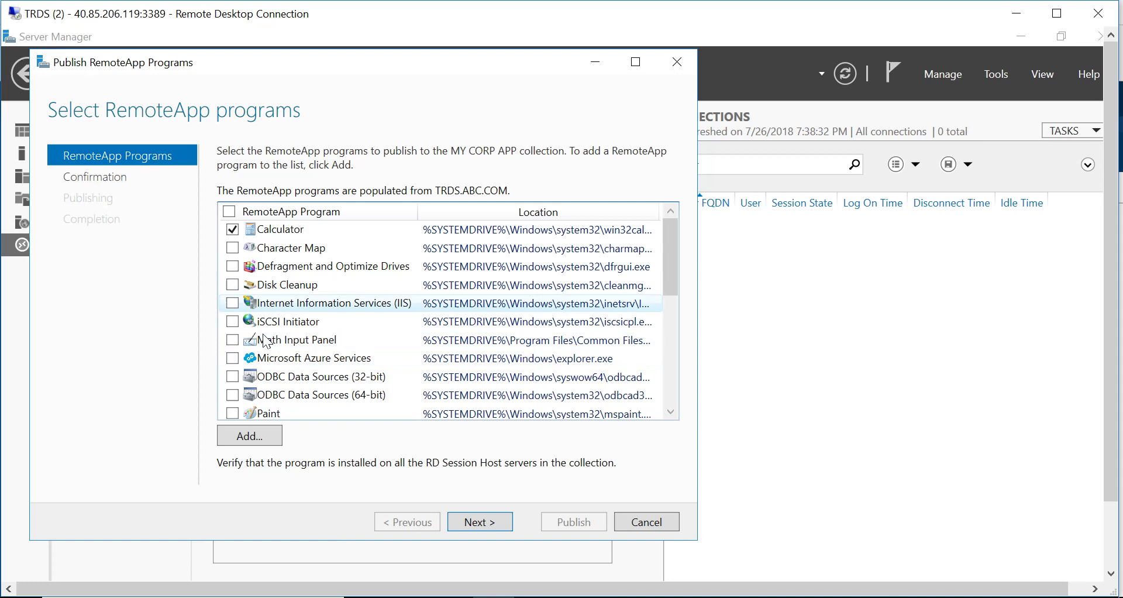
left_click(233, 285)
scroll(231, 416, "down", 1)
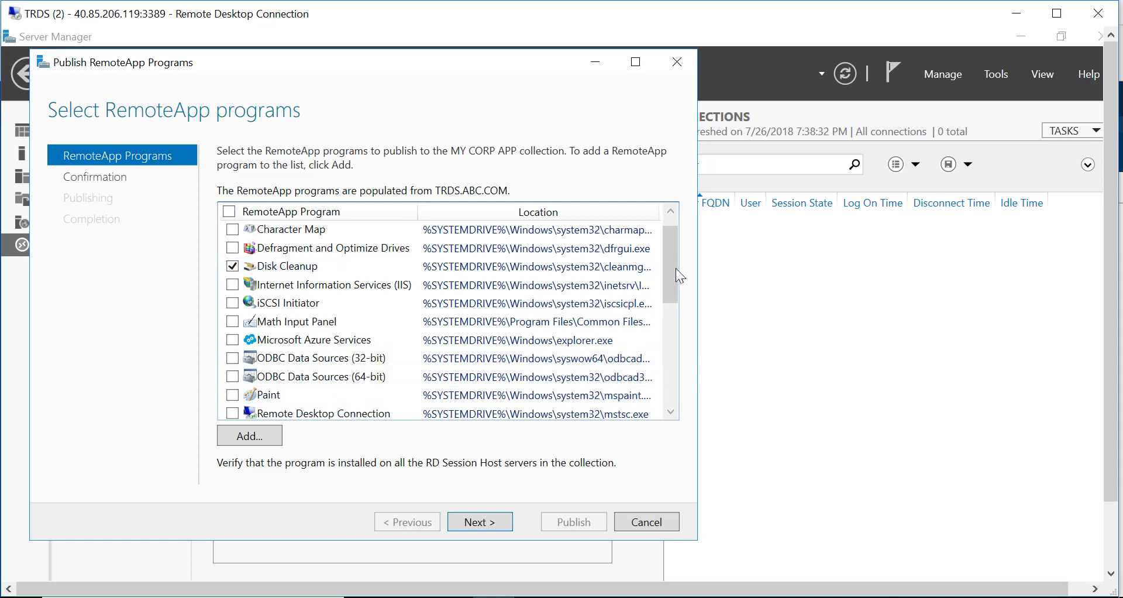
left_click_drag(676, 272, 668, 331)
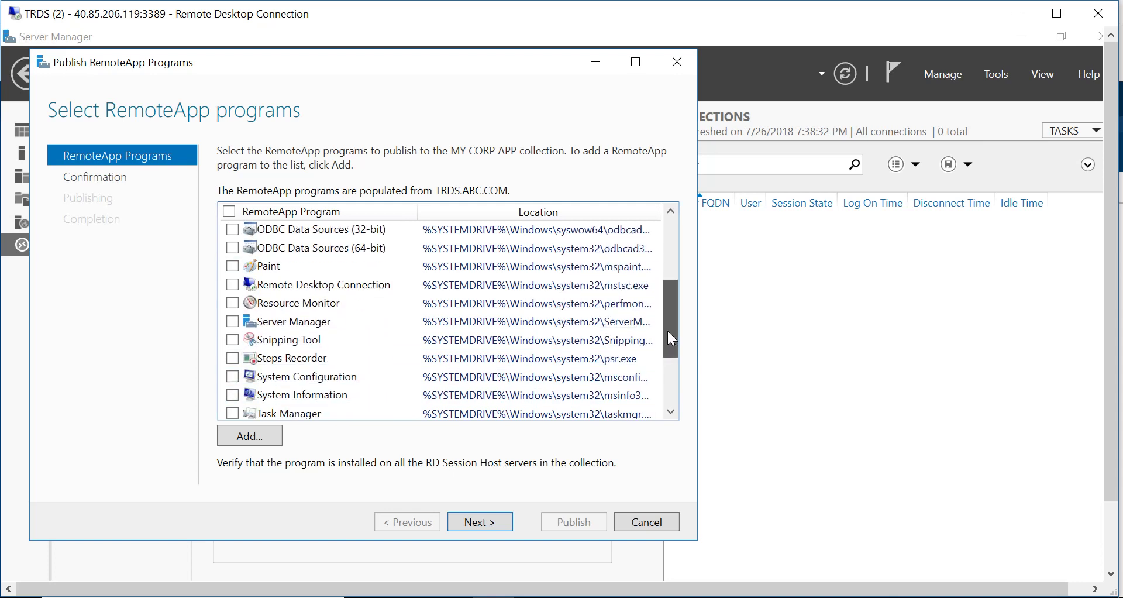
left_click(232, 266)
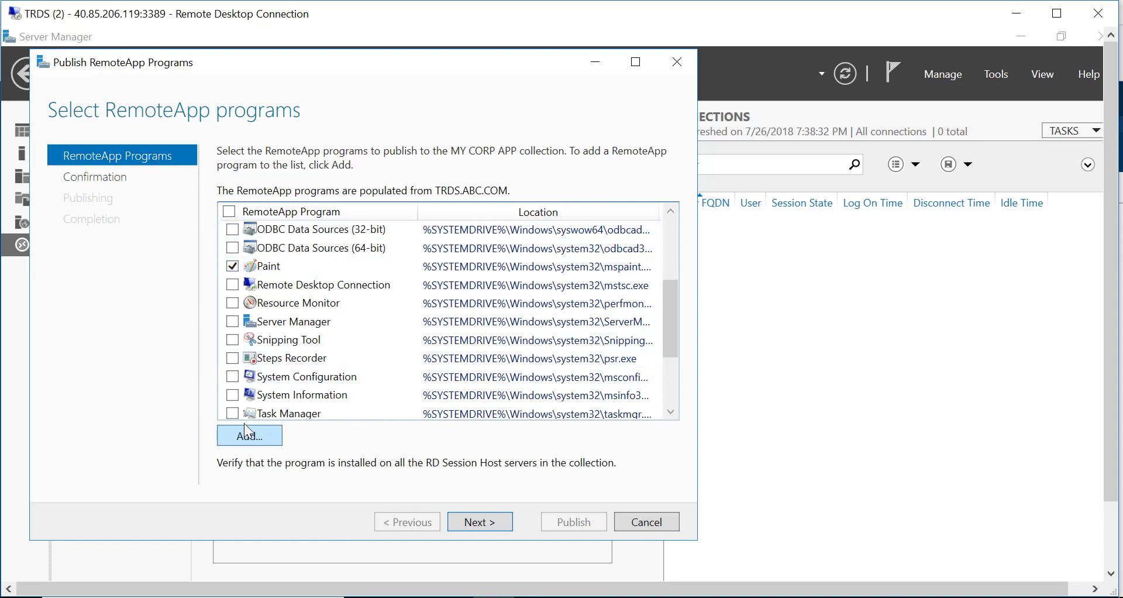
scroll(233, 417, "down", 1)
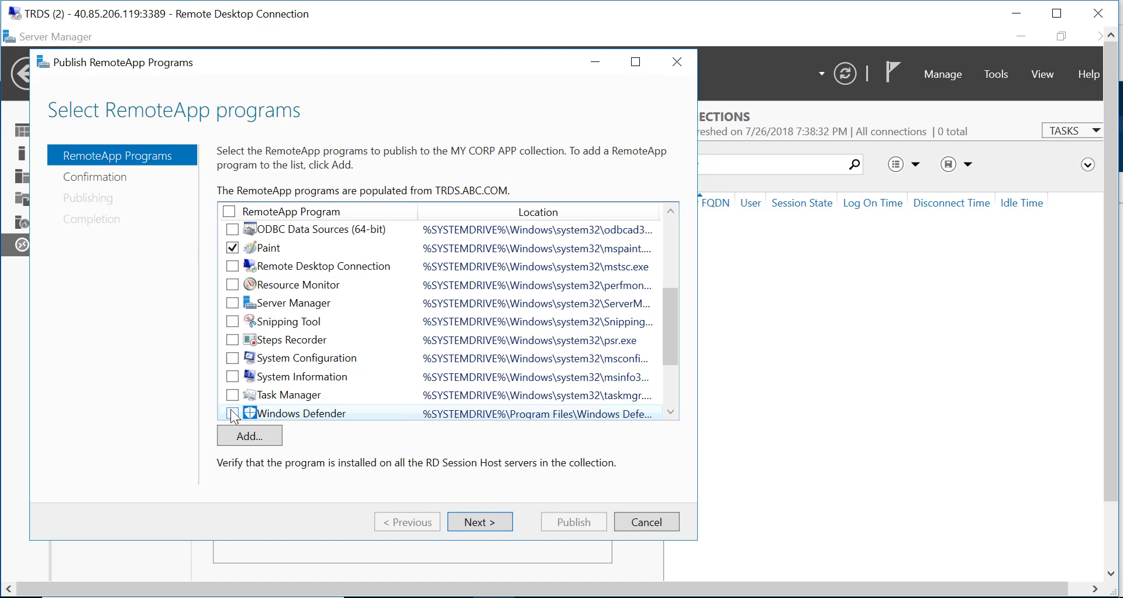
left_click(233, 396)
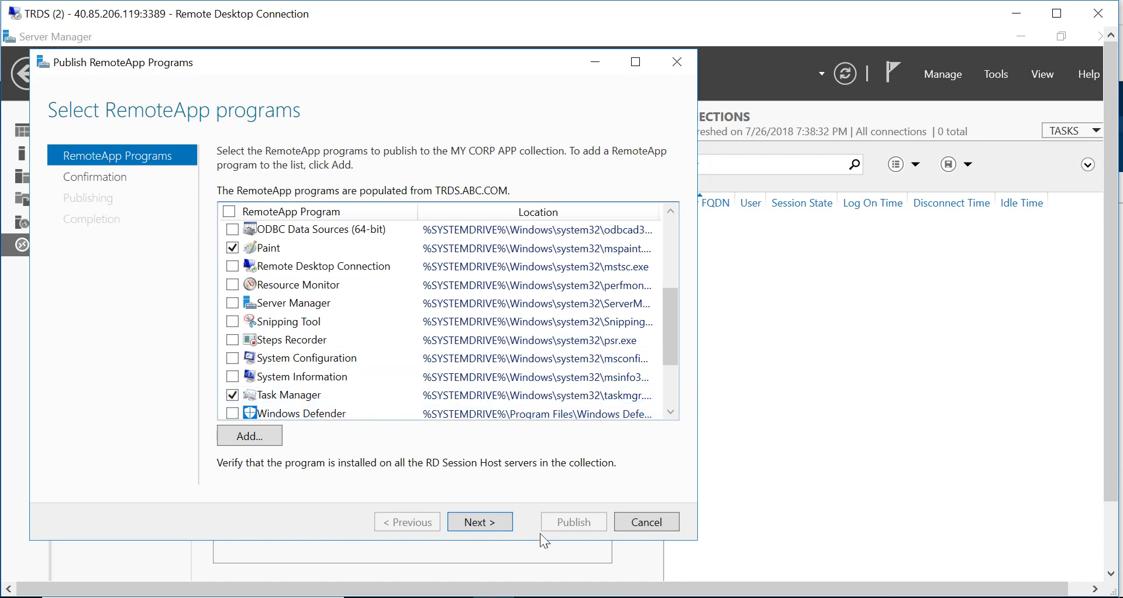
left_click(494, 522)
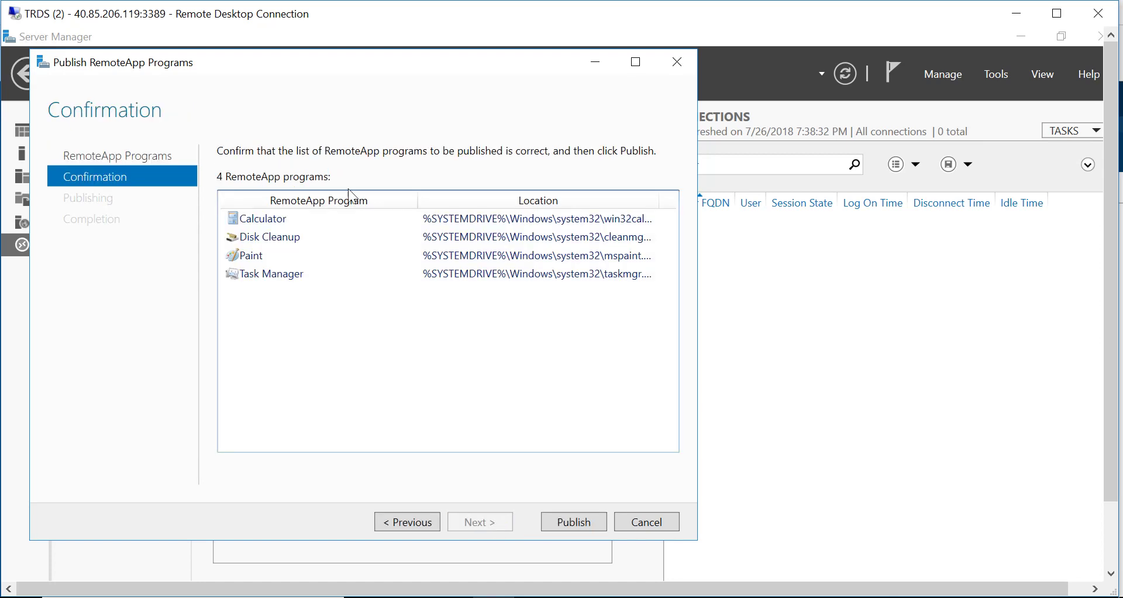
Publish Calculator, Disk Cleanup, Paint and Task Manager, then close the finished wizard.
left_click(580, 520)
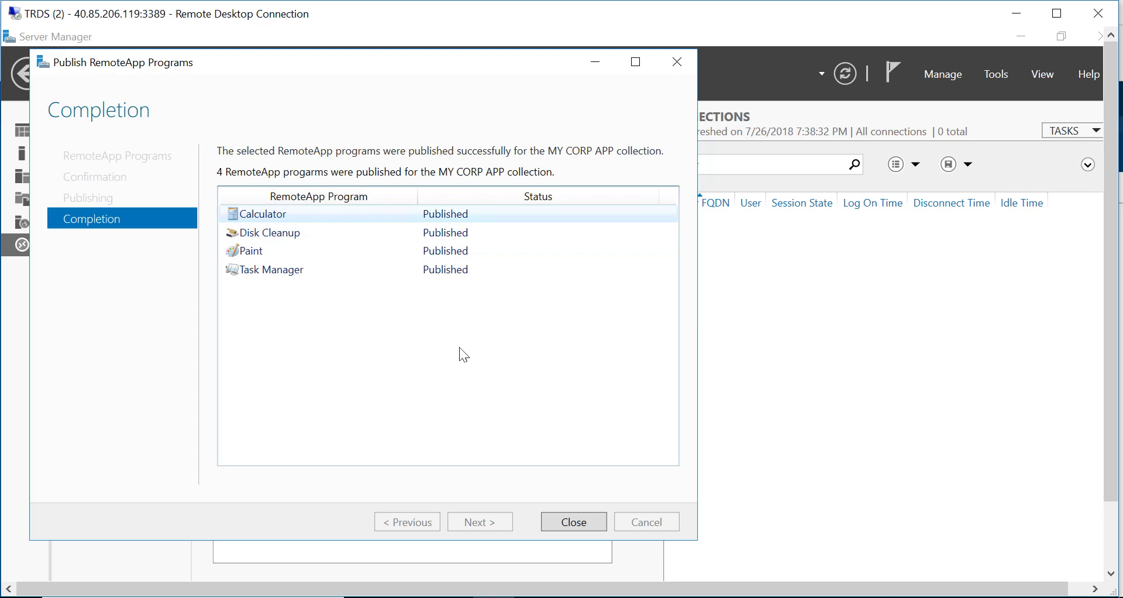
left_click(571, 523)
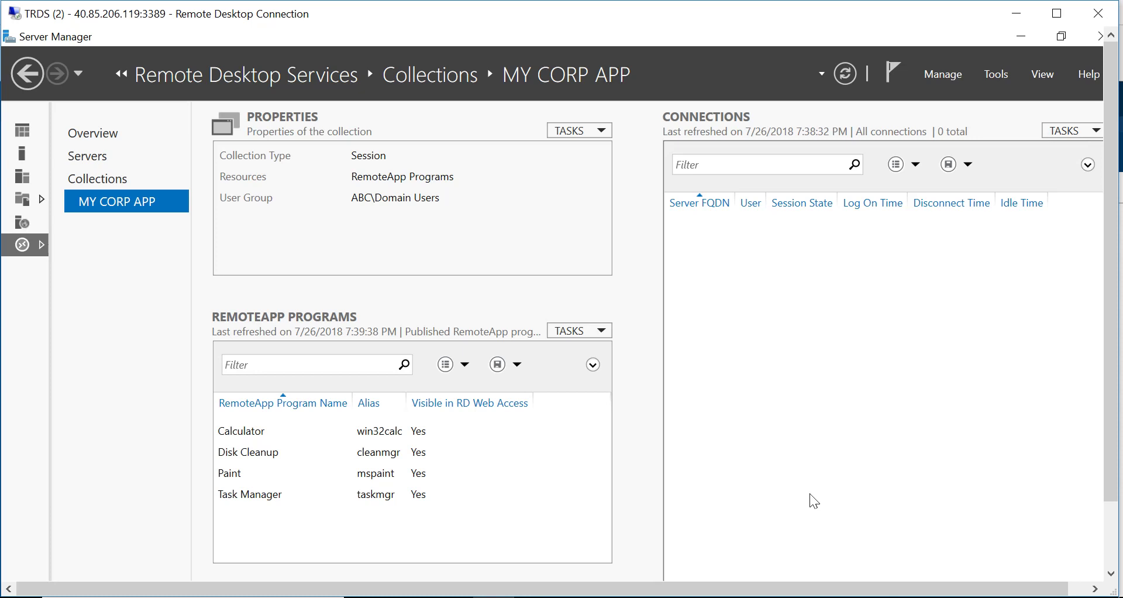
Switch to the 'Virtual machines - Microsoft Azure' page in Chrome from the taskbar.
mouse_move(620, 597)
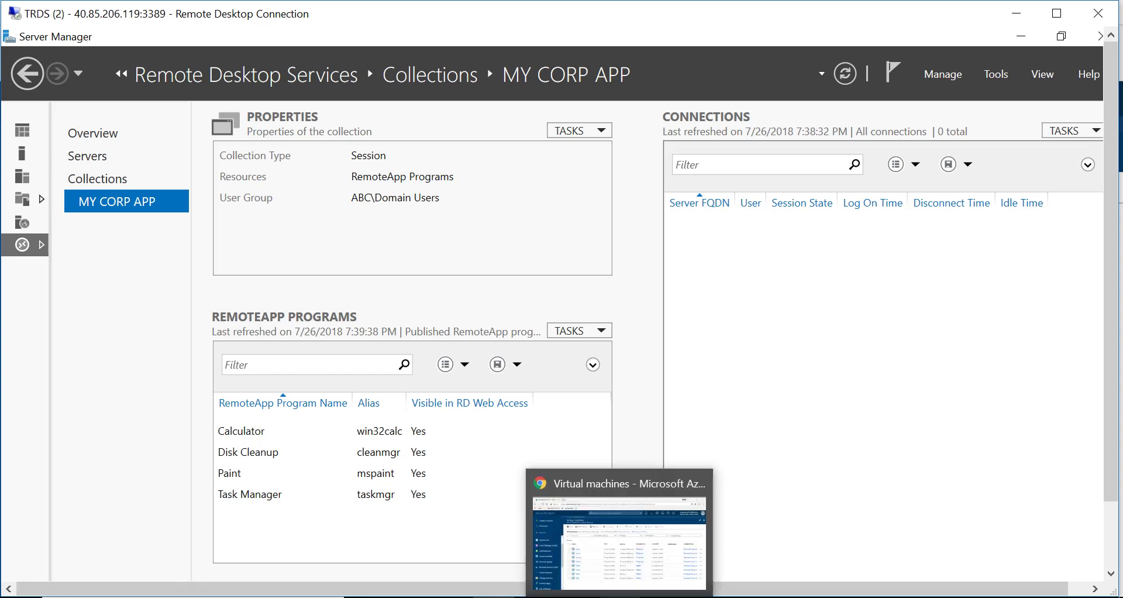
left_click(621, 543)
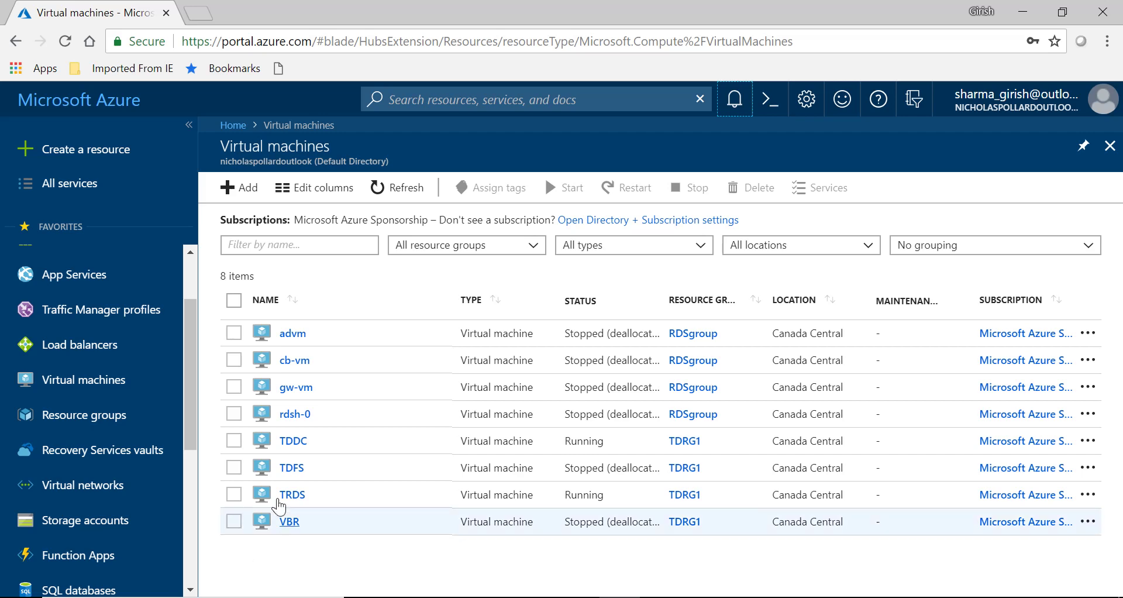
Go from VM TRDS through Networking and interface trds315 to TRDS-nsg's inbound security rules.
left_click(288, 498)
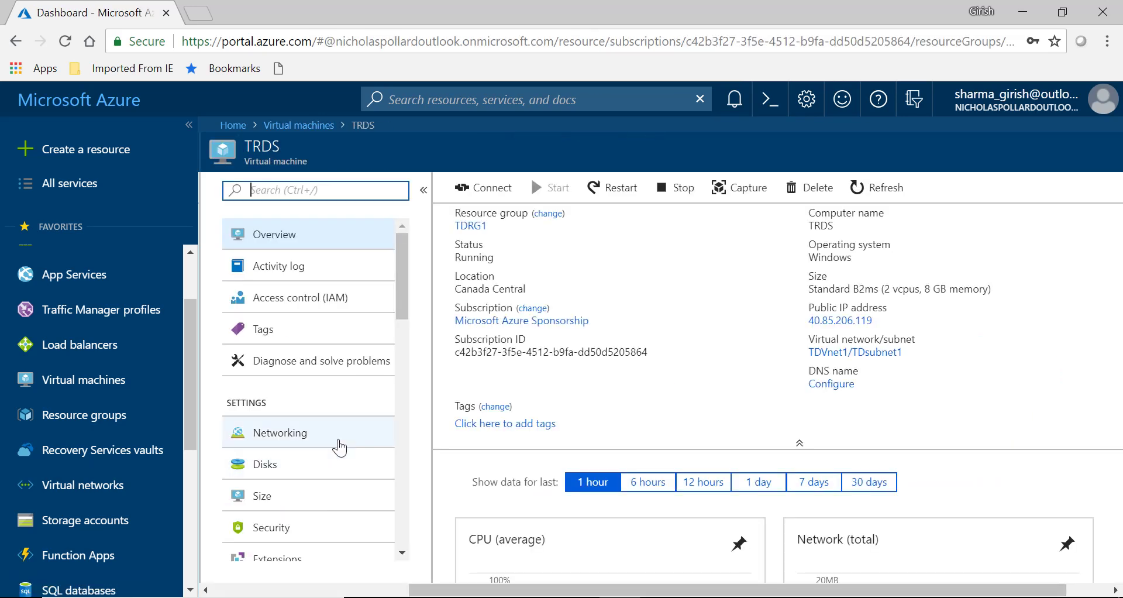
left_click(339, 440)
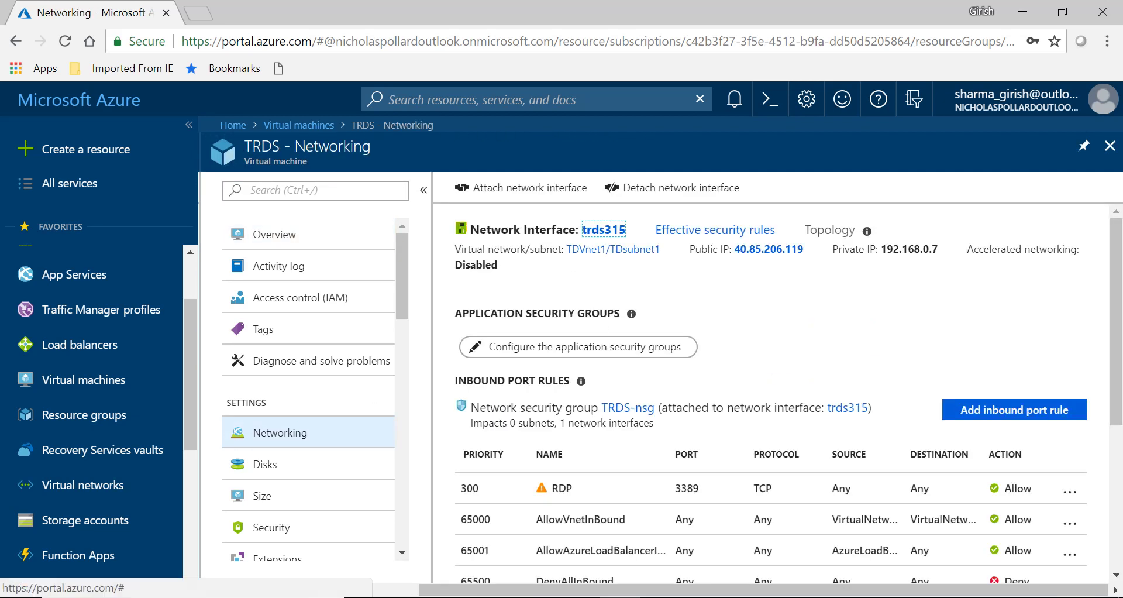
left_click(599, 241)
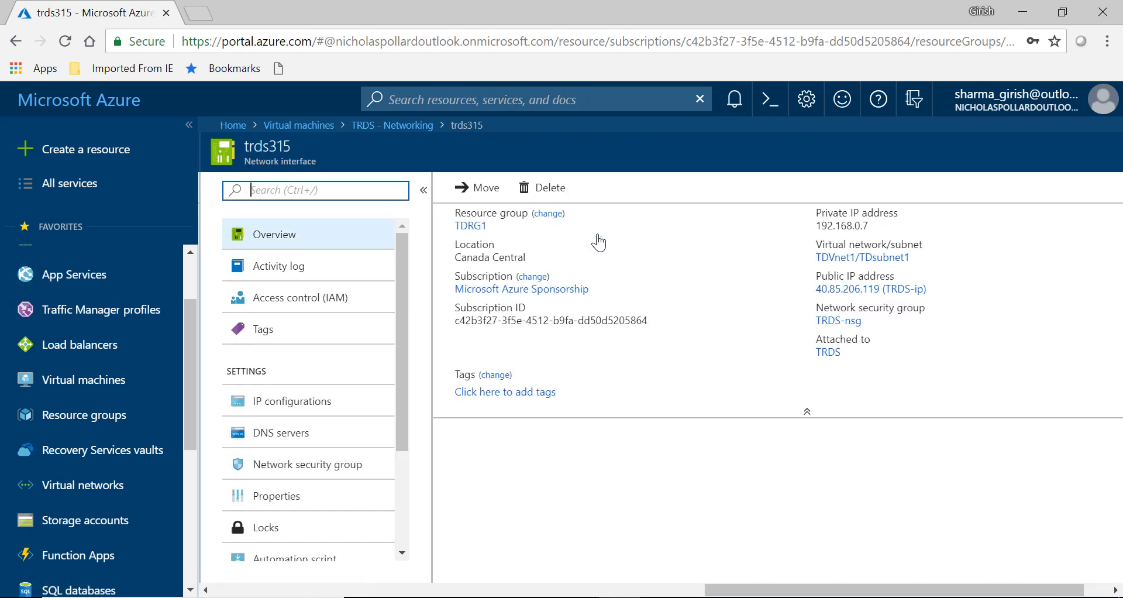
left_click(319, 466)
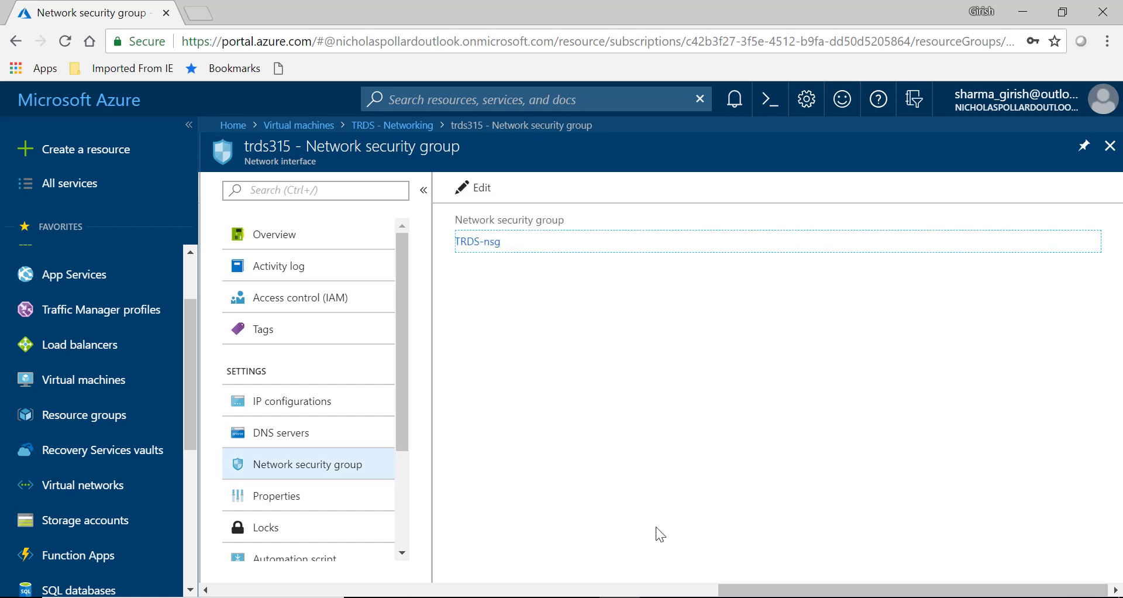
left_click(476, 245)
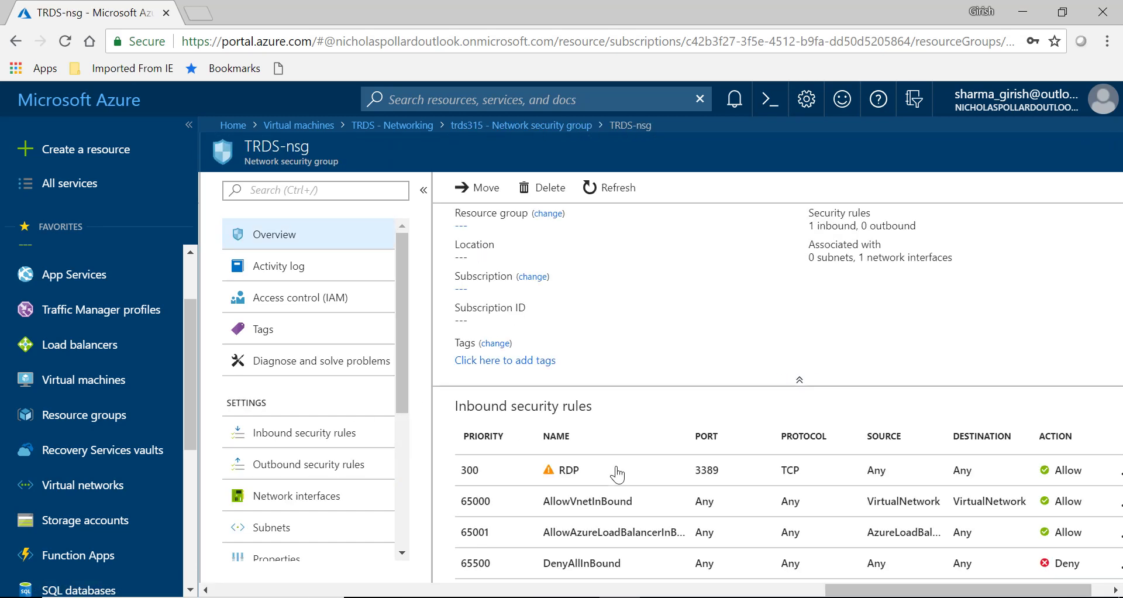
left_click(348, 438)
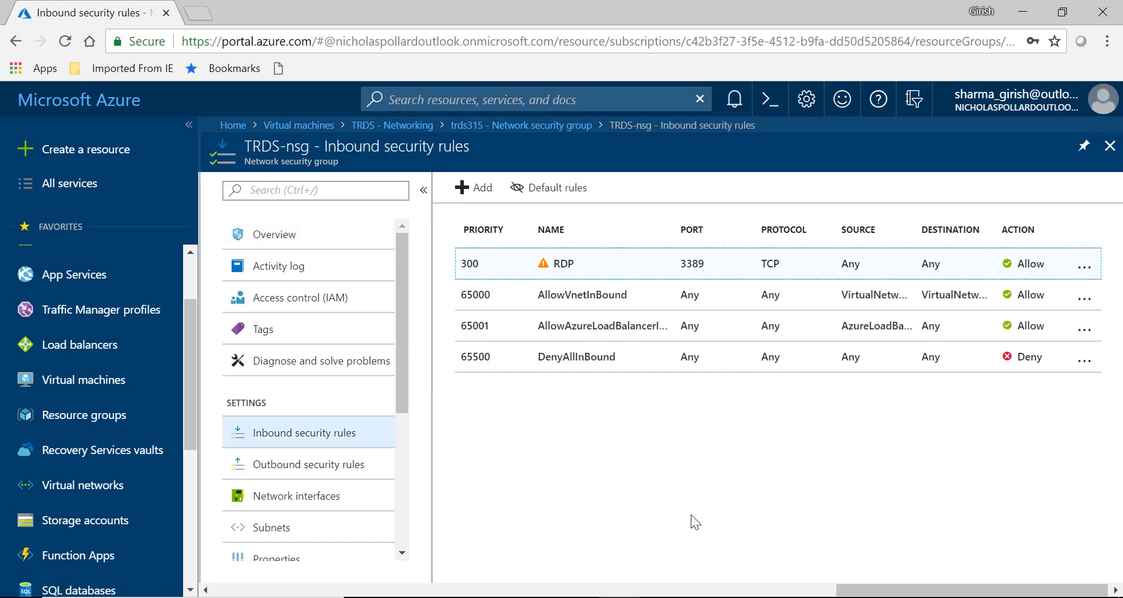
Add inbound rule Port_8080 allowing HTTPS on port 443 at priority 310.
left_click(483, 191)
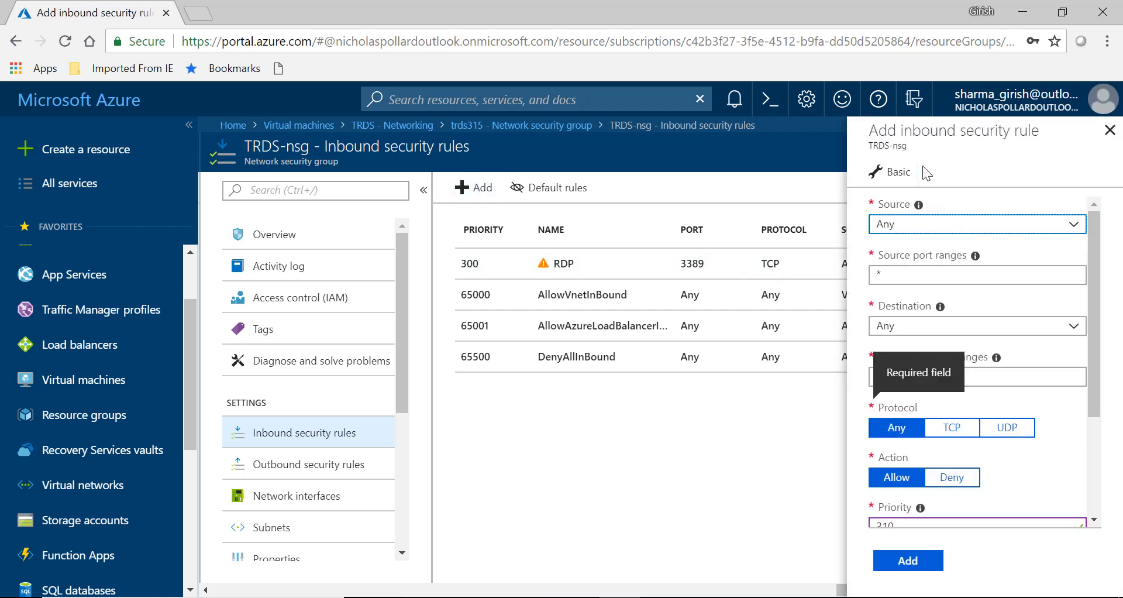
left_click(901, 173)
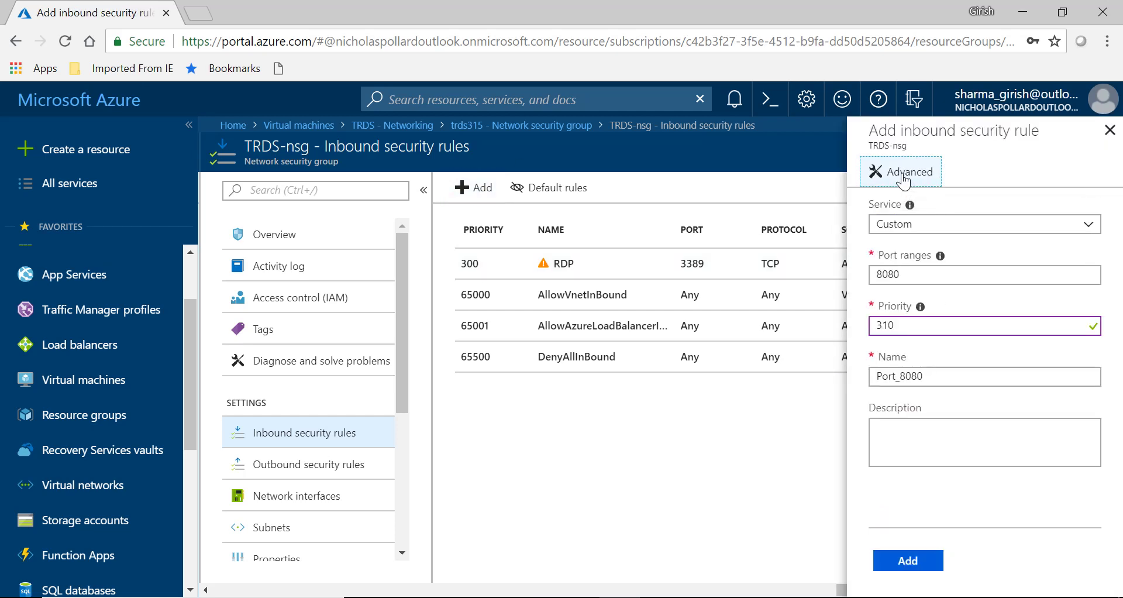
left_click(1084, 234)
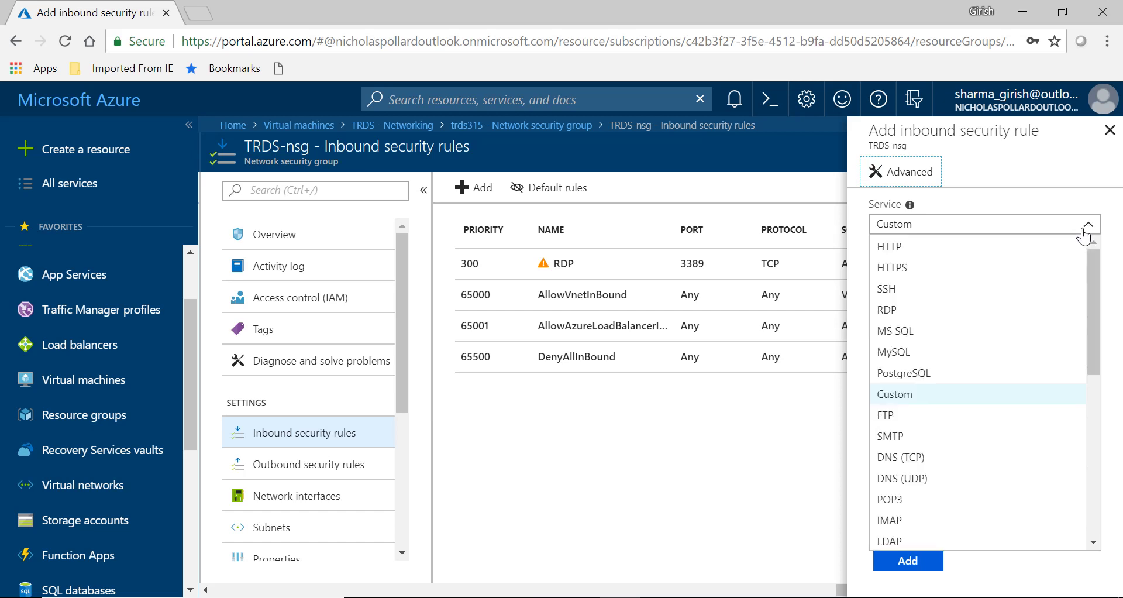
left_click(961, 275)
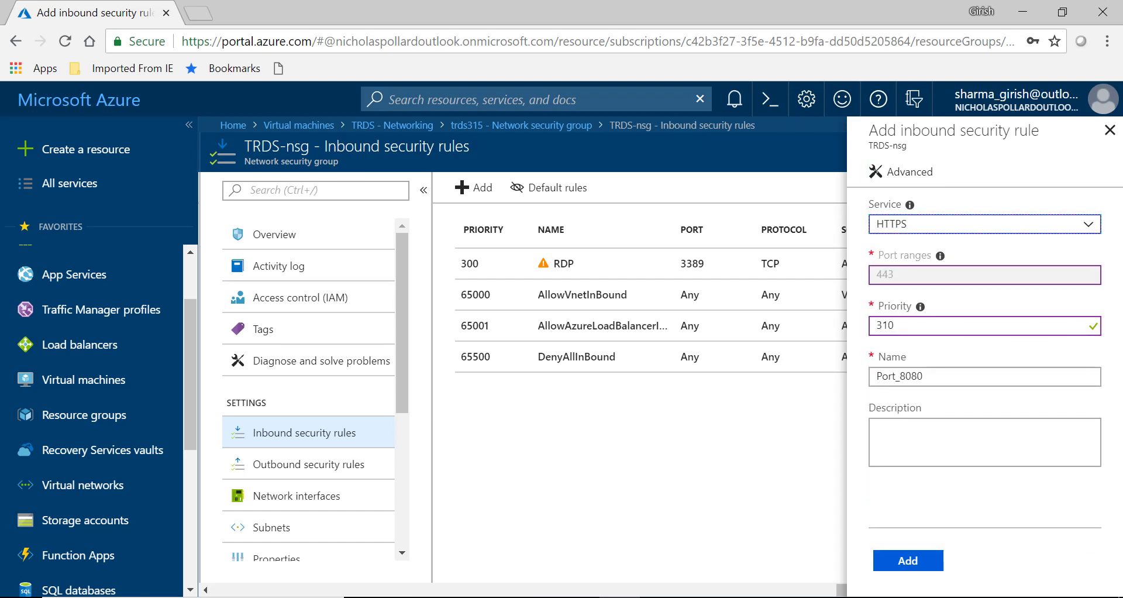
left_click(930, 563)
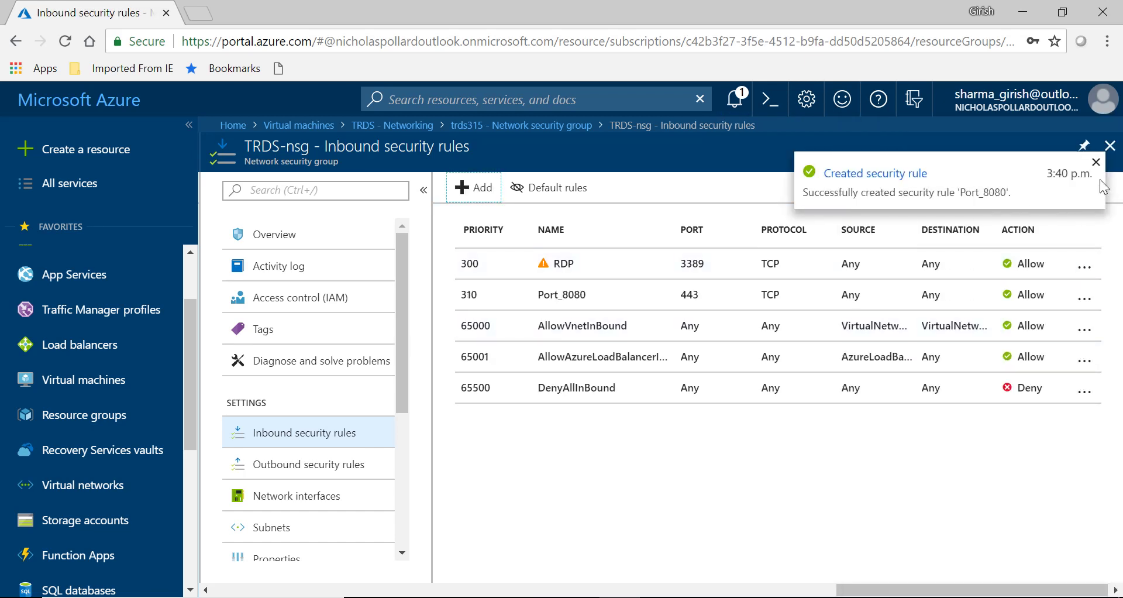
left_click(1096, 164)
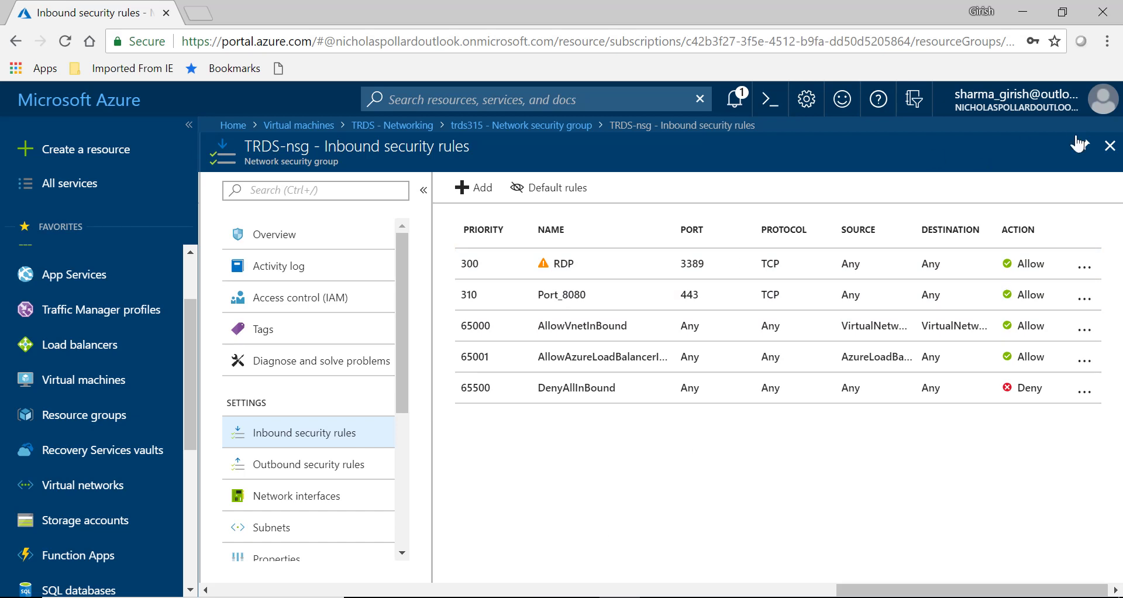
Close the NSG and Networking blades, reopen TRDS, and copy its public IP 40.85.206.119.
left_click(1110, 148)
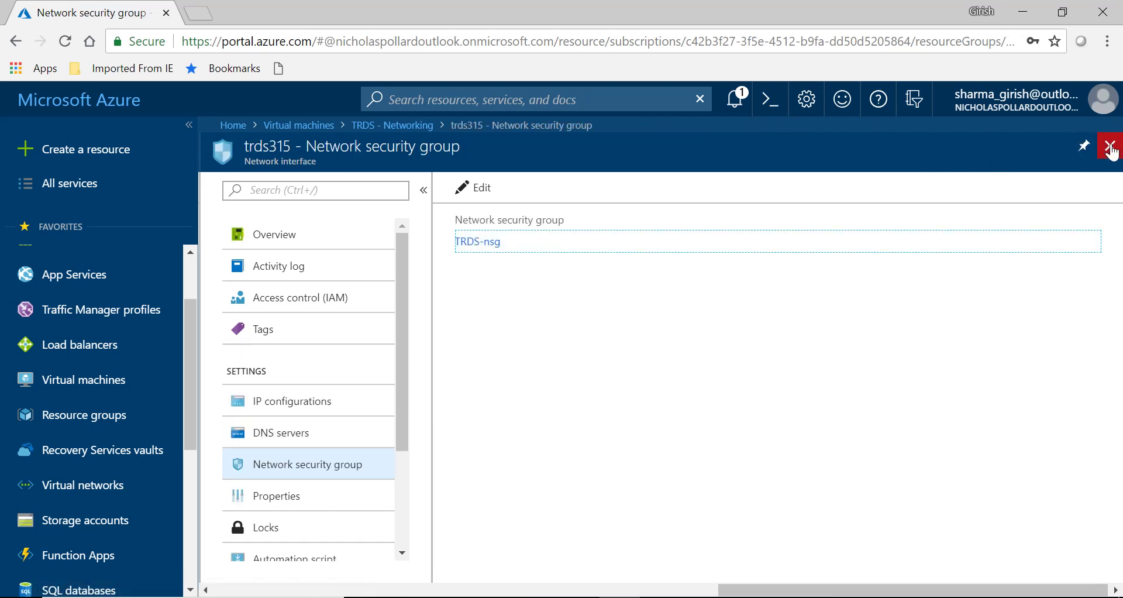
left_click(1111, 149)
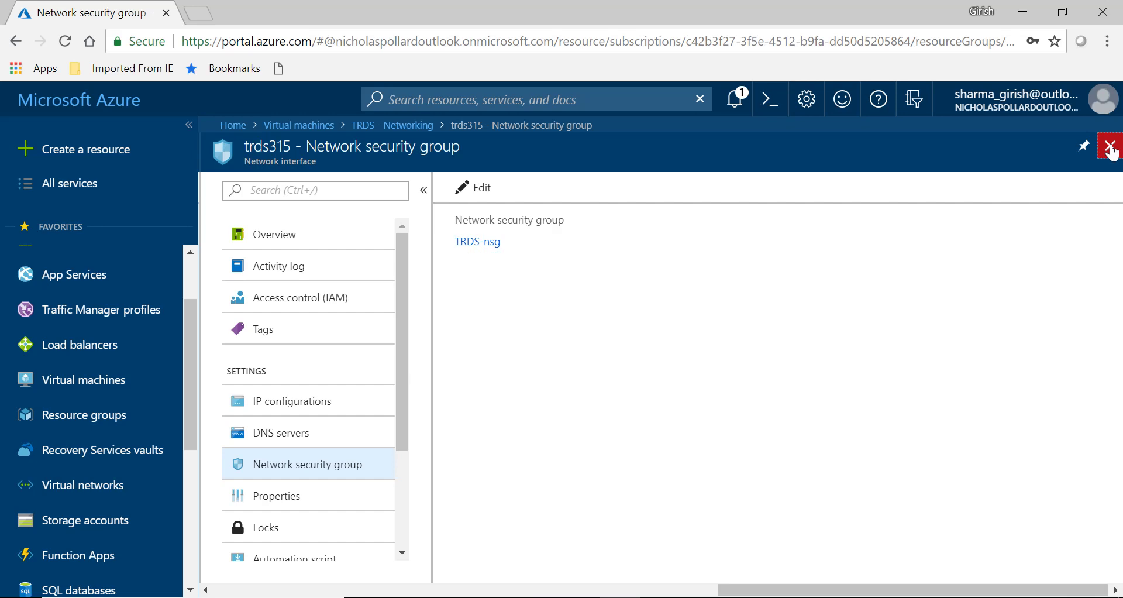
left_click(1111, 149)
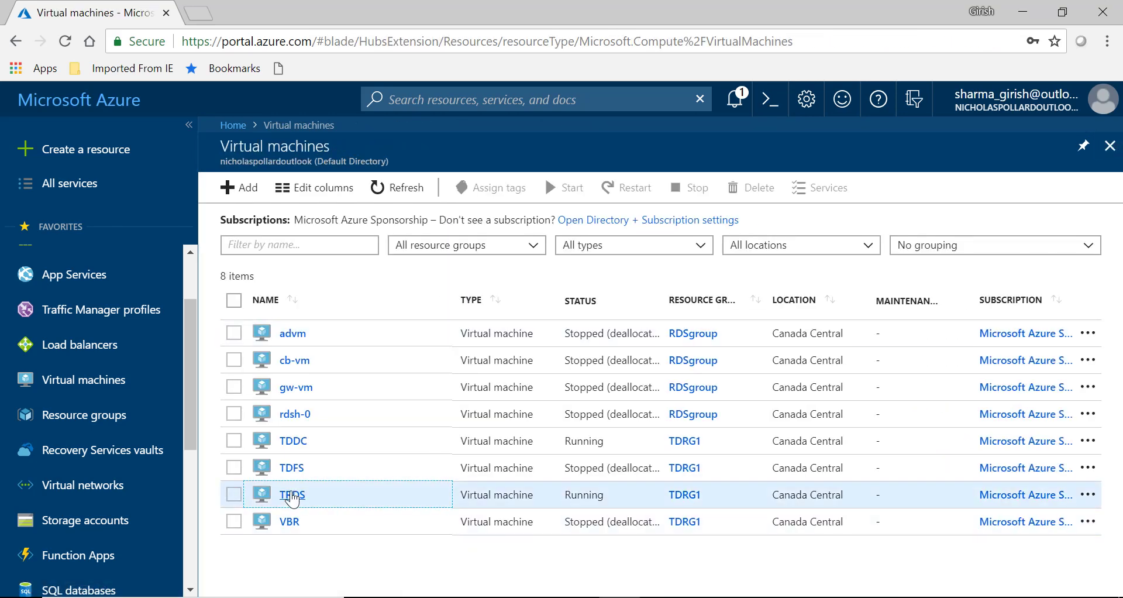
left_click(292, 496)
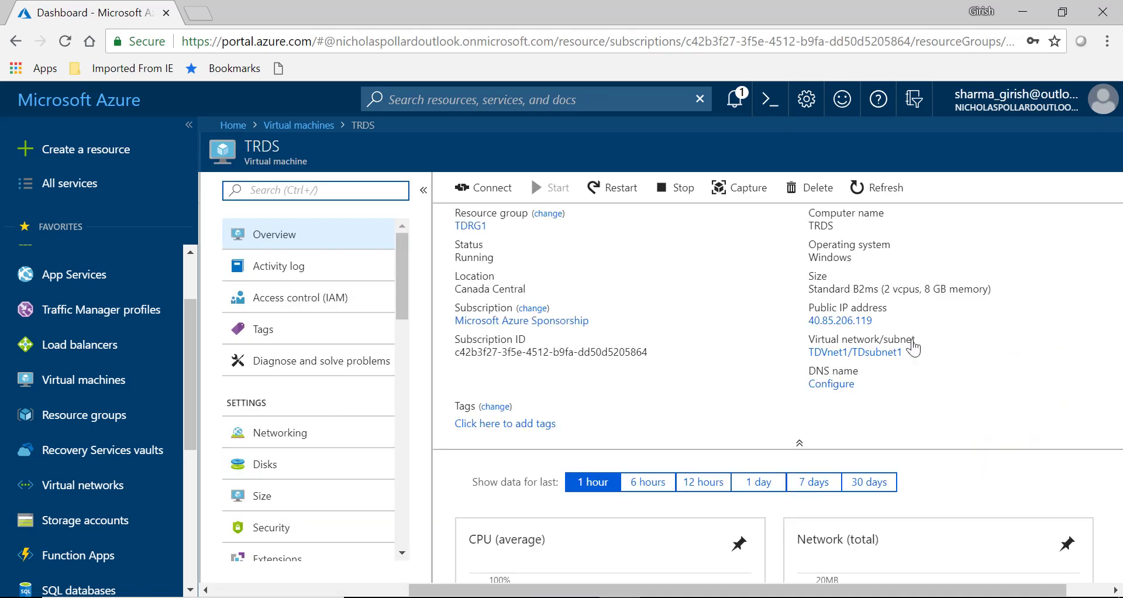
left_click(880, 320)
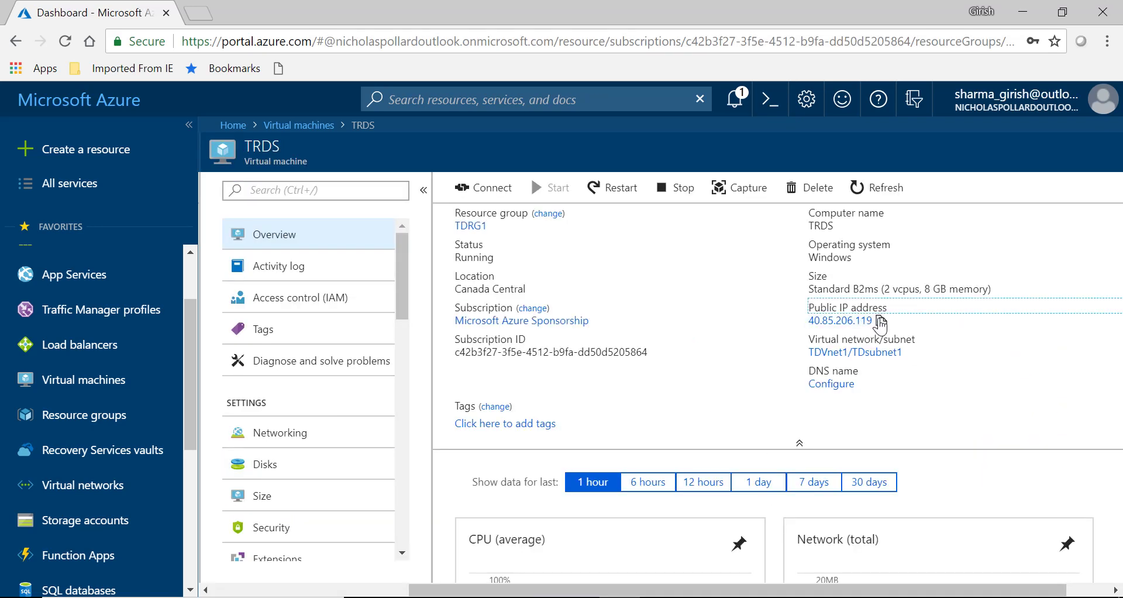
left_click(198, 12)
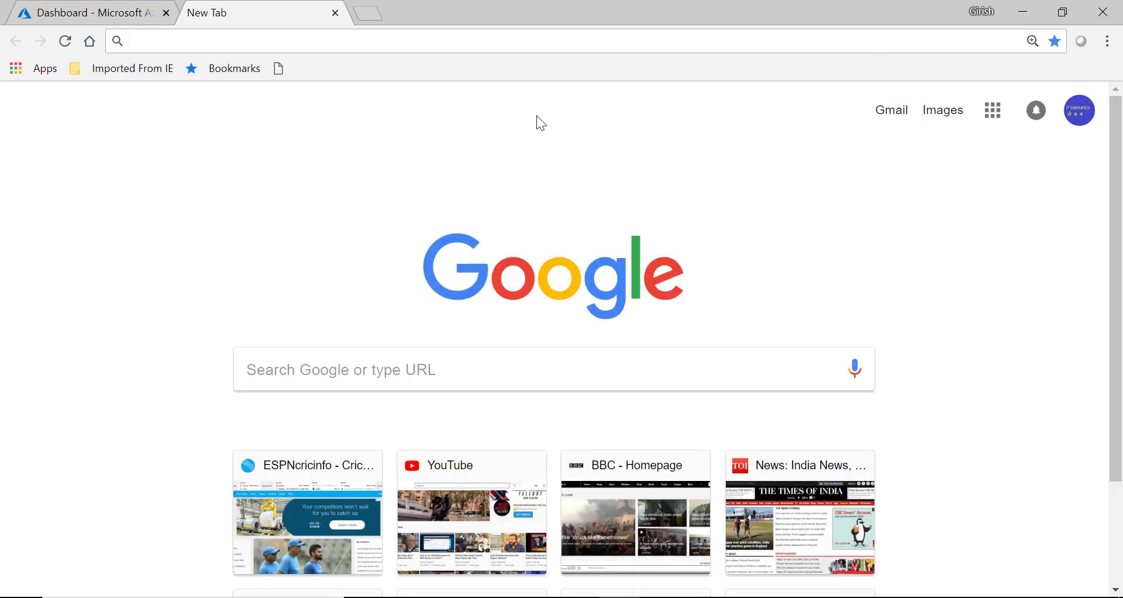
type("ht")
key("BackSpace")
key("BackSpace")
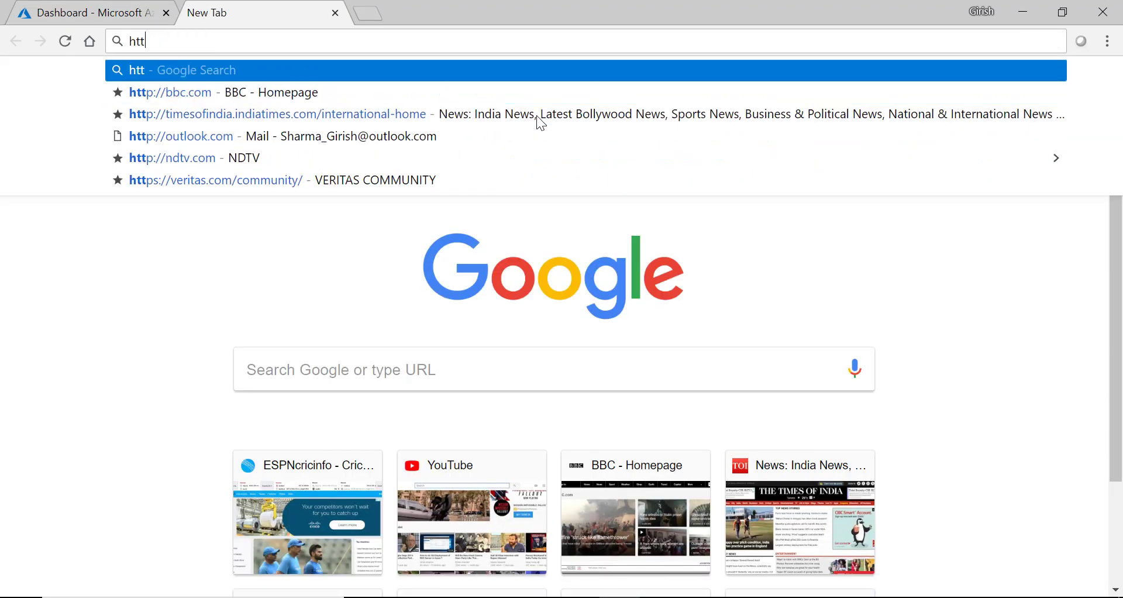
type("t")
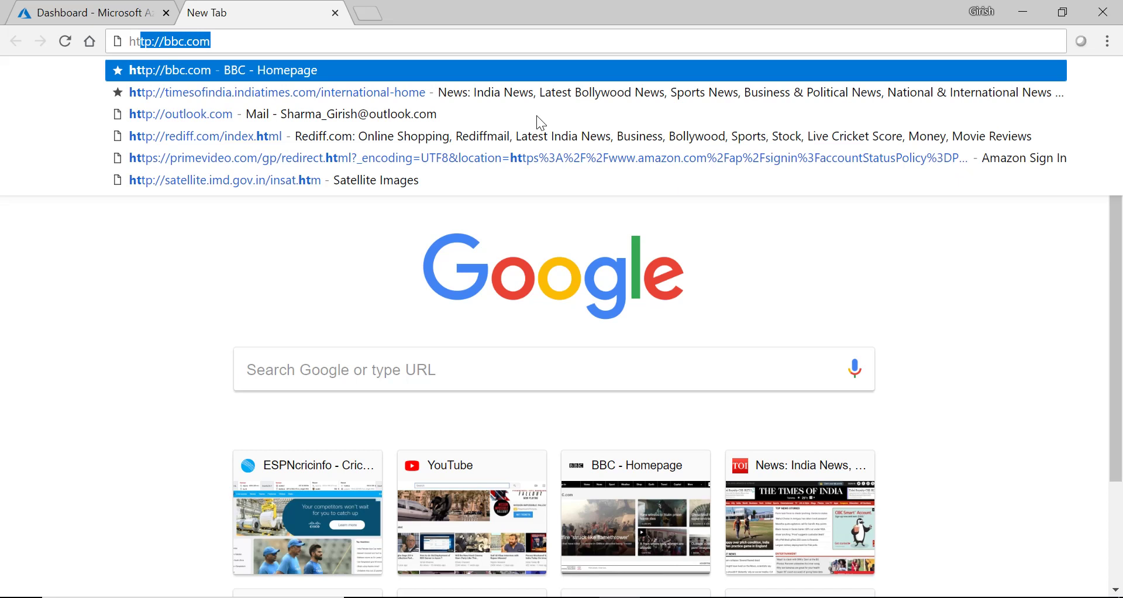
type("ps")
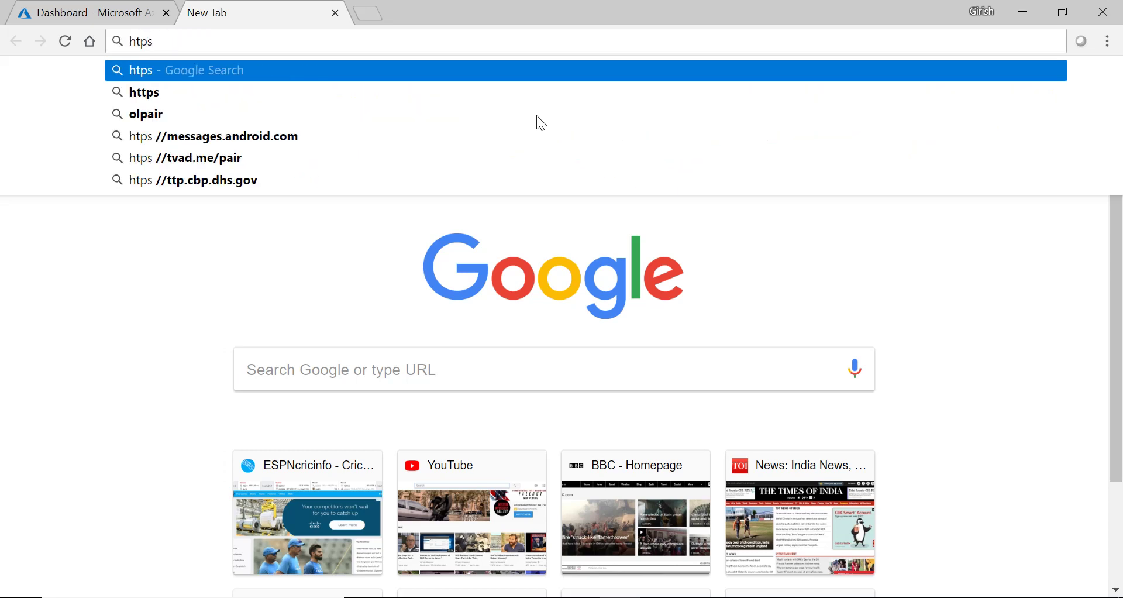
type("://")
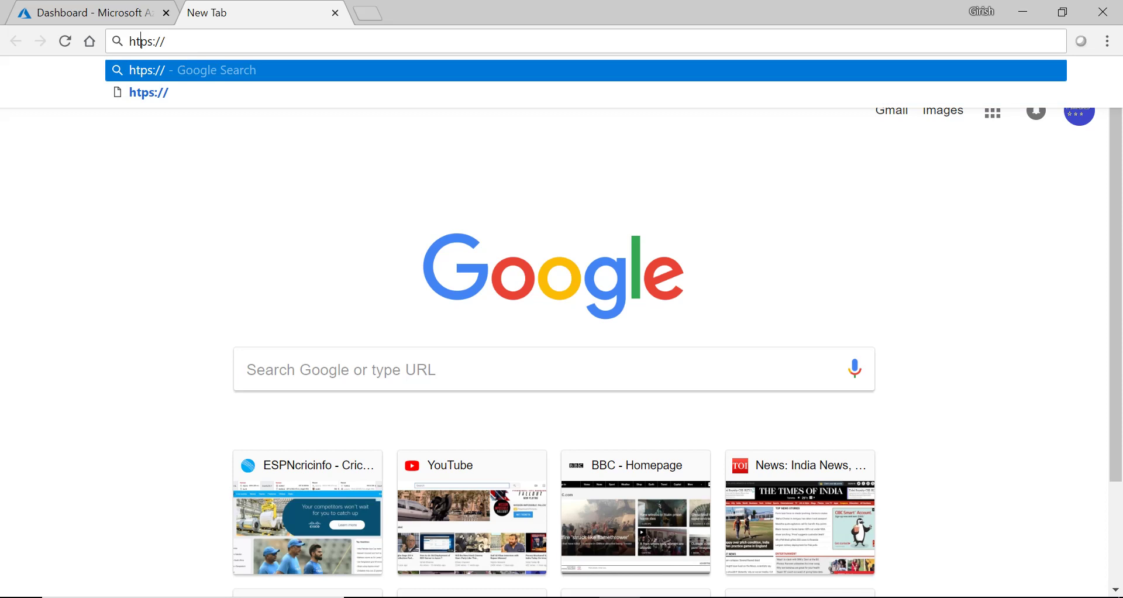
type("t")
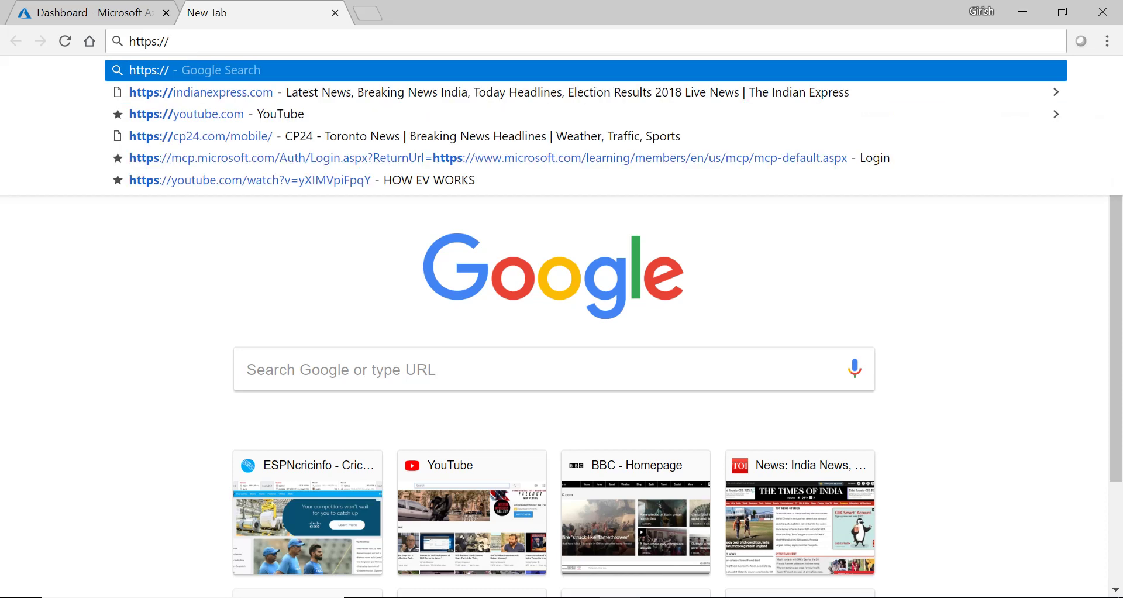
key("ctrl+v")
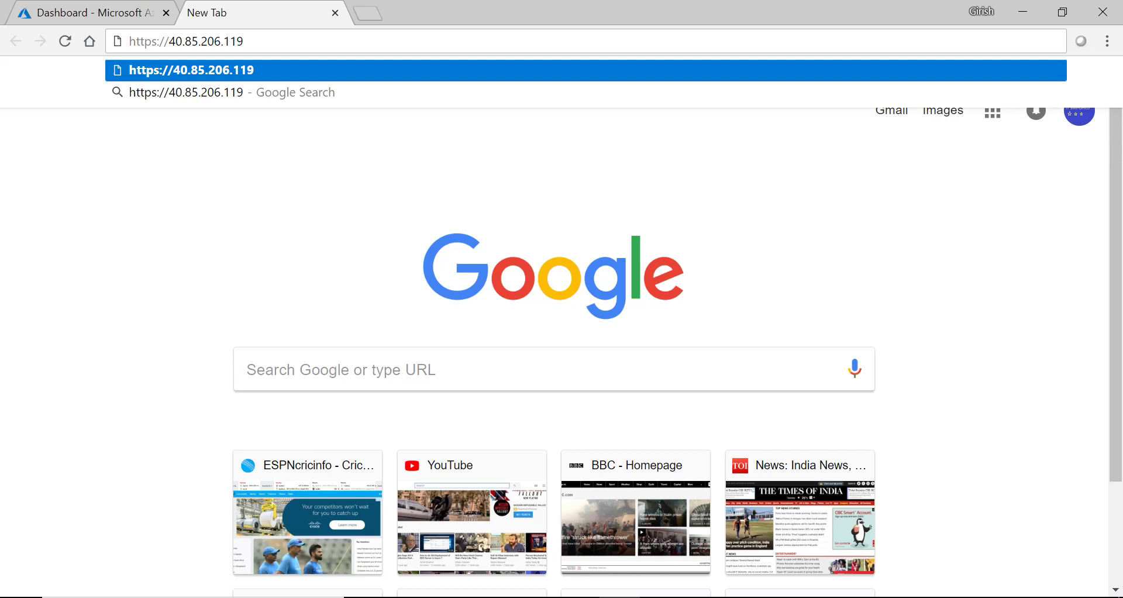
type("/r")
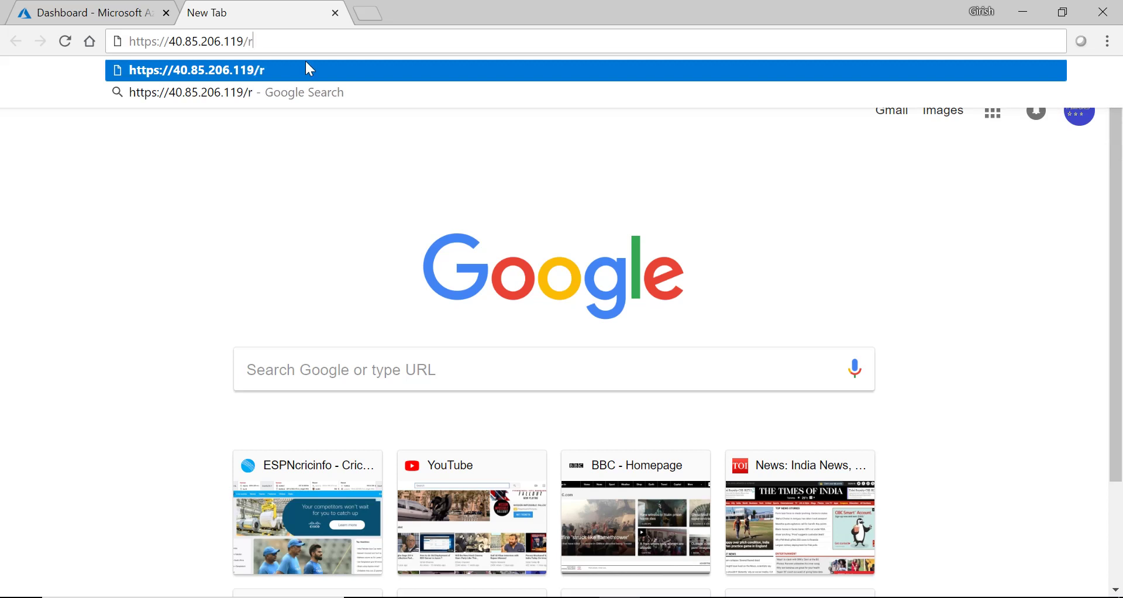
type("dweb")
key("Return")
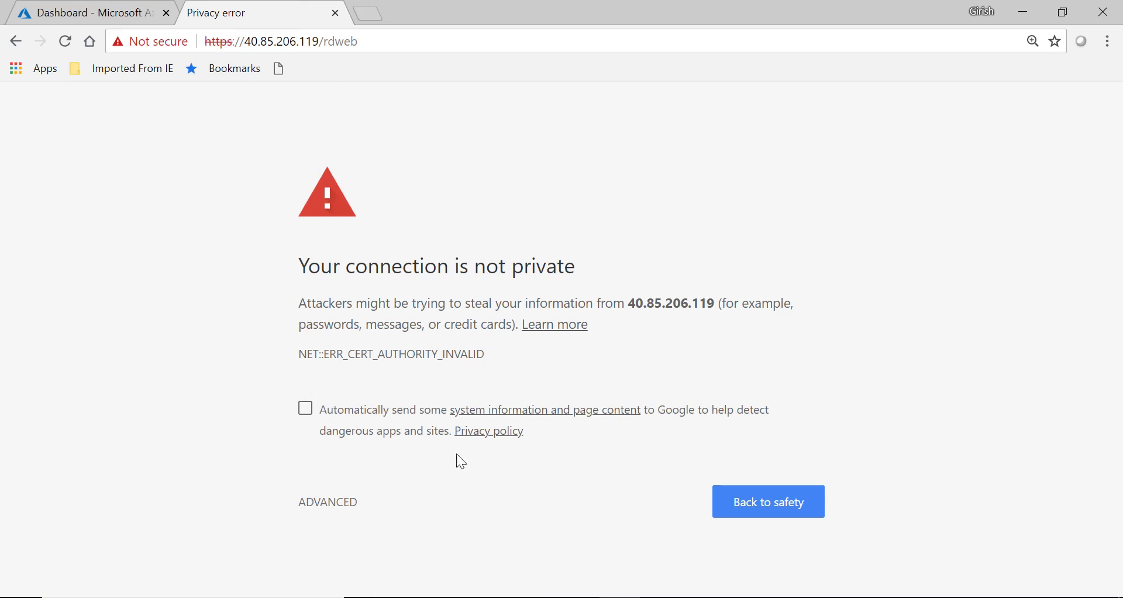
left_click(345, 510)
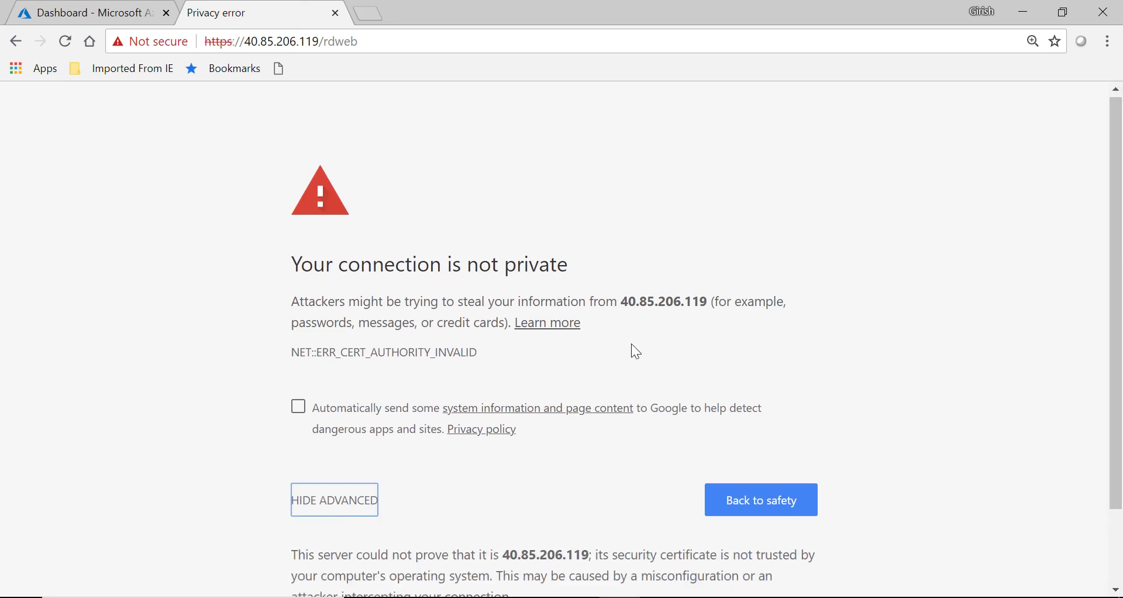
scroll(517, 433, "down", 2)
Proceed past the certificate warning and enter the domain user name in the ABC domain.
left_click(404, 553)
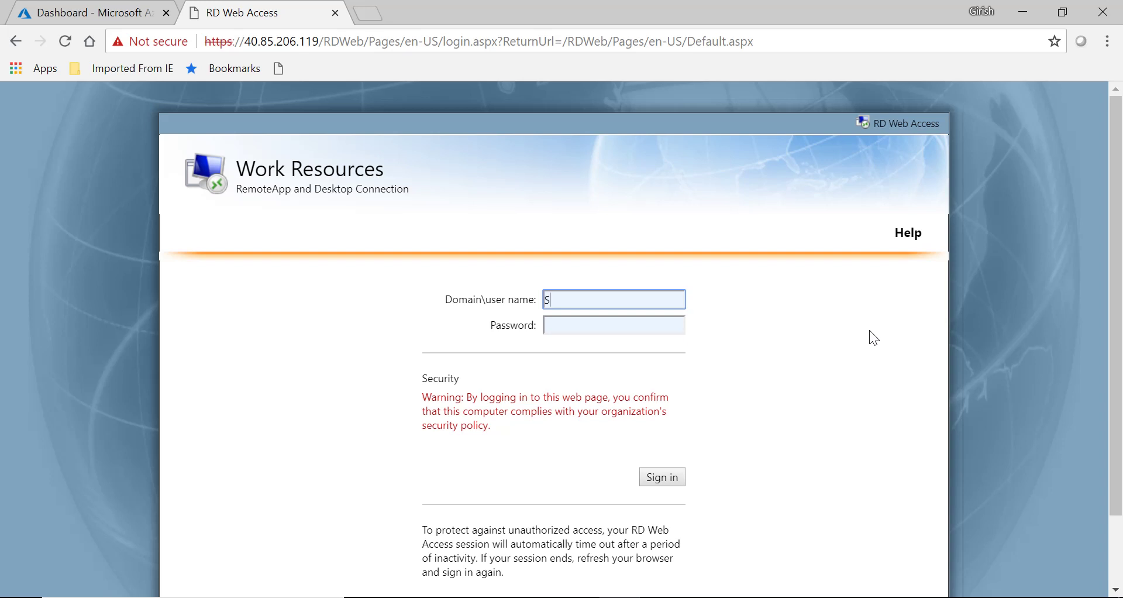
type("Shiva")
key("BackSpace")
key("BackSpace")
key("BackSpace")
key("BackSpace")
key("BackSpace")
type("ABC\\Sji")
key("BackSpace")
key("BackSpace")
type("hivam")
Enter the account password and sign in to RD Web Access.
key("Tab")
type("•••••••")
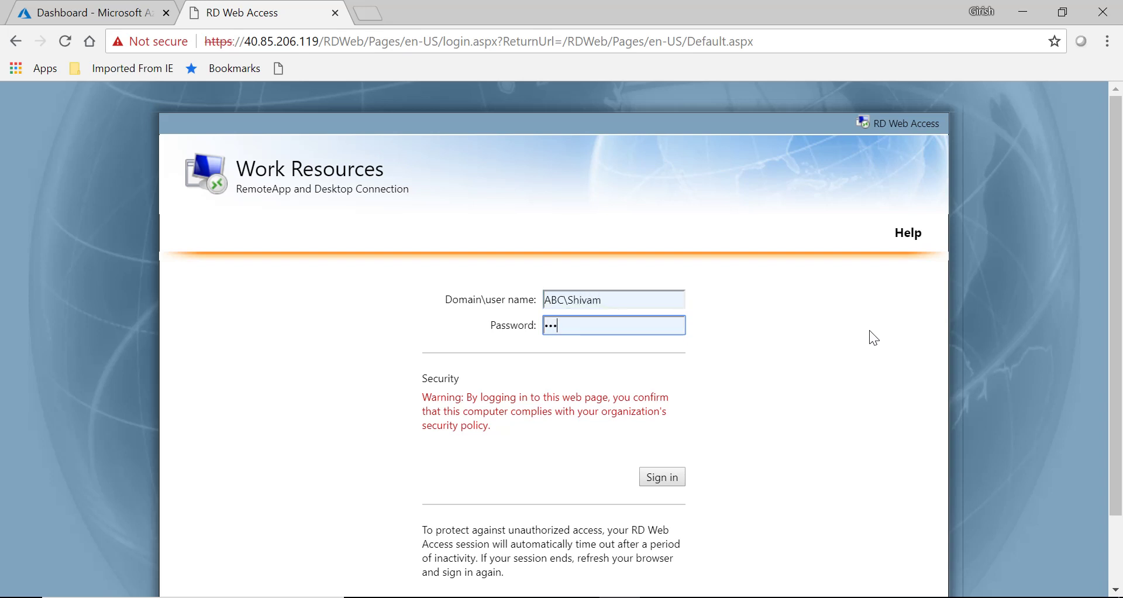
type("•••••")
left_click(676, 483)
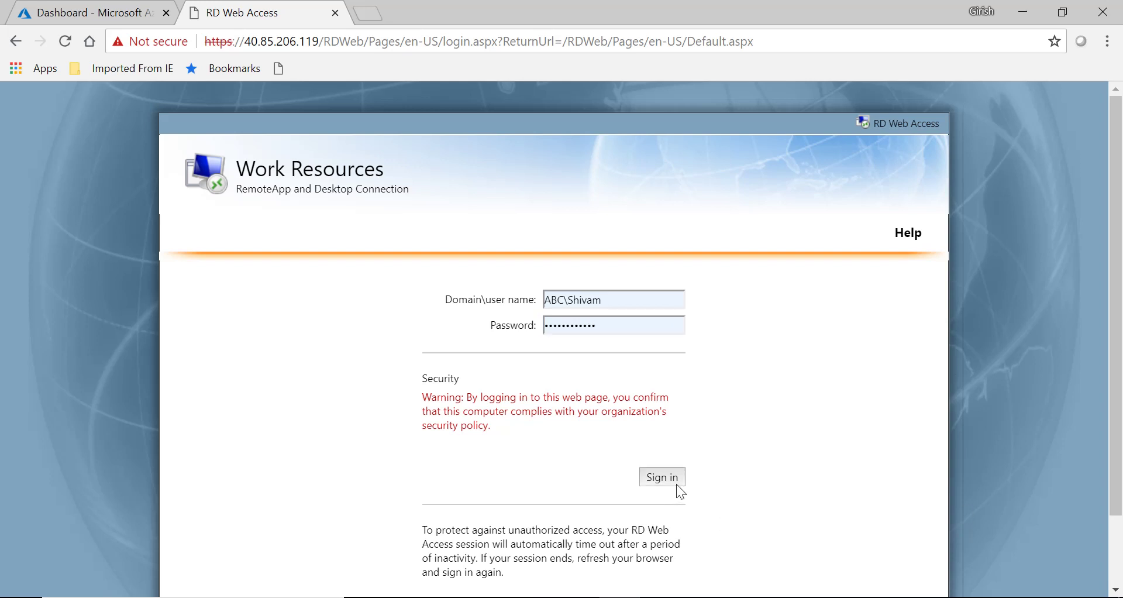